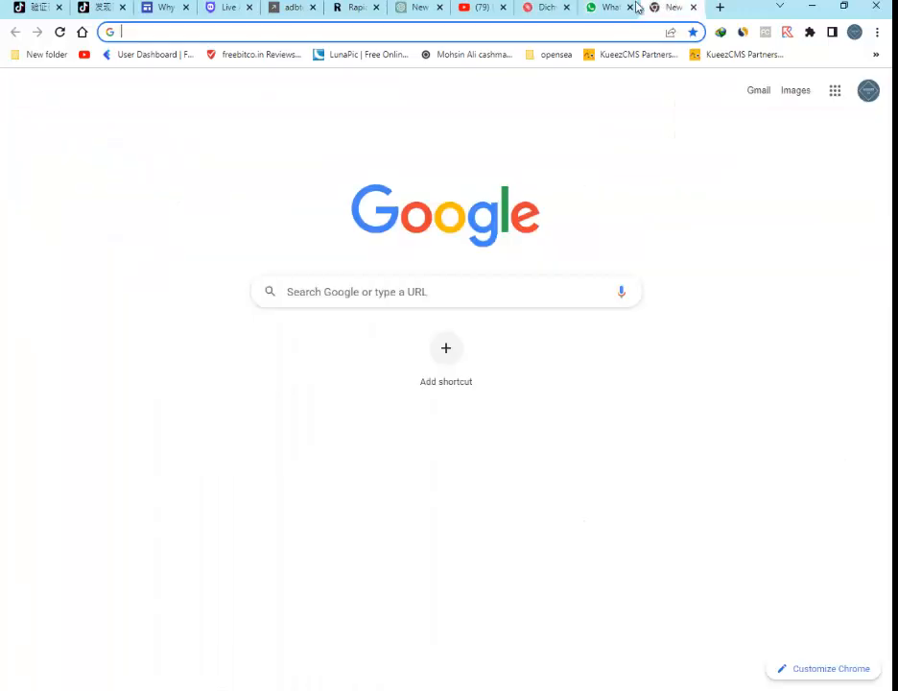
Search Google for adpower download.
{"action": "left_click", "coordinate": [462, 33]}
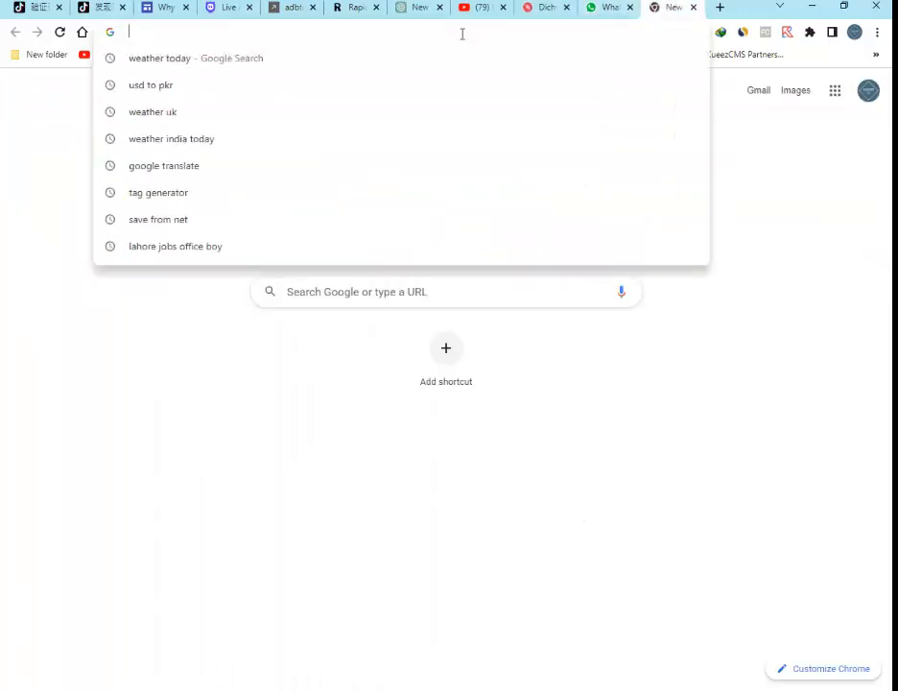
{"action": "type", "text": "adpow"}
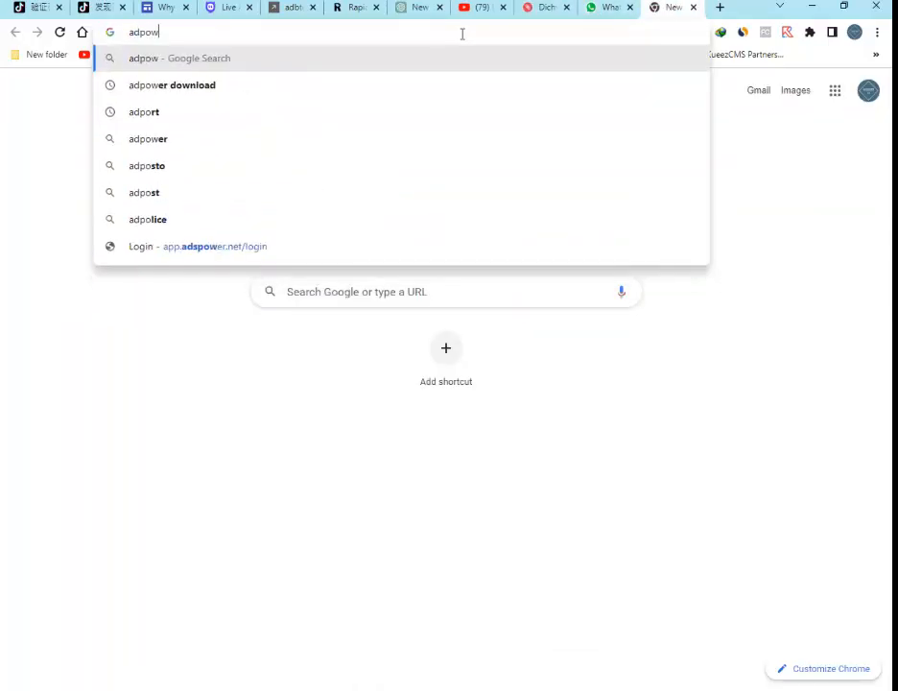
{"action": "left_click", "coordinate": [203, 85]}
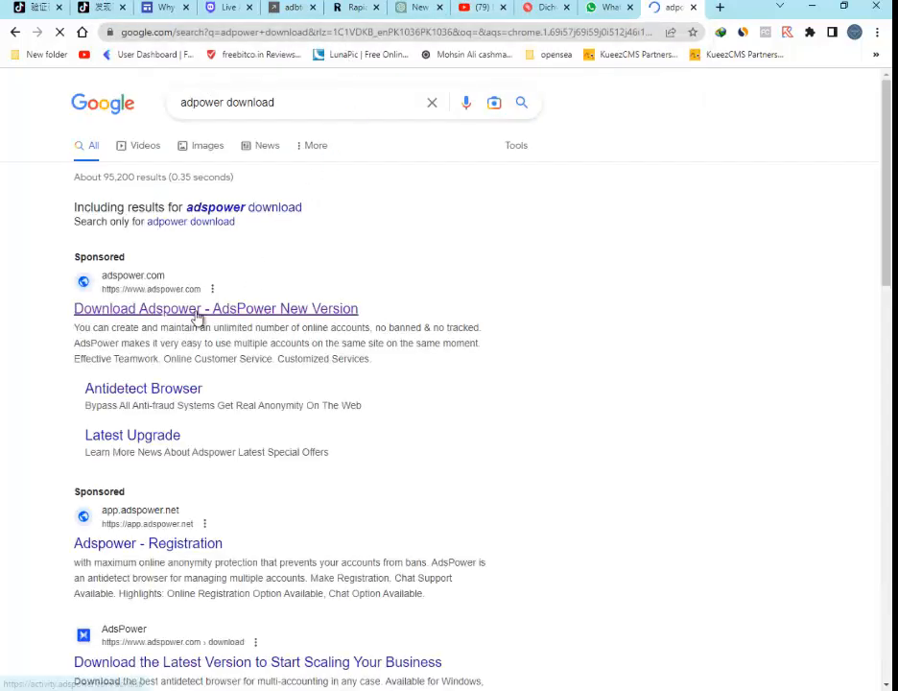
Start downloading the AdsPower installer from the sponsored AdsPower page, then cancel the download.
{"action": "left_click", "coordinate": [165, 319]}
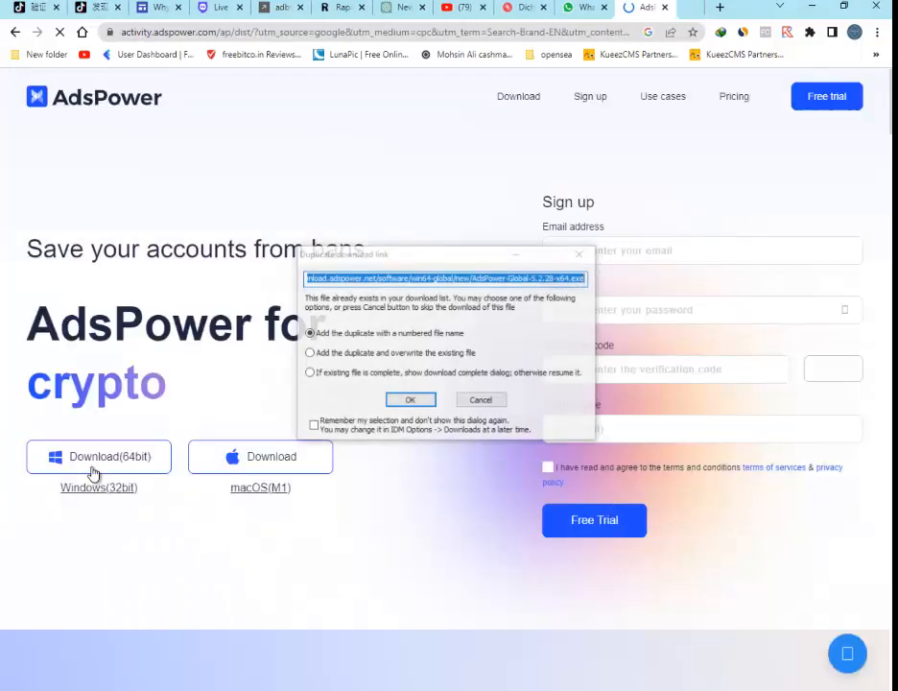
{"action": "left_click", "coordinate": [410, 400]}
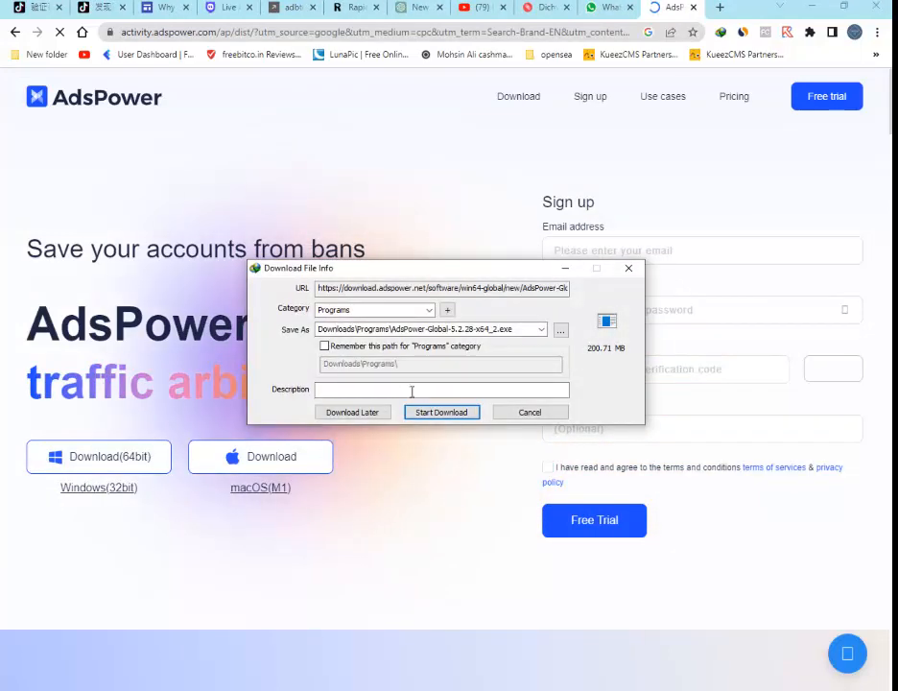
{"action": "left_click", "coordinate": [438, 413]}
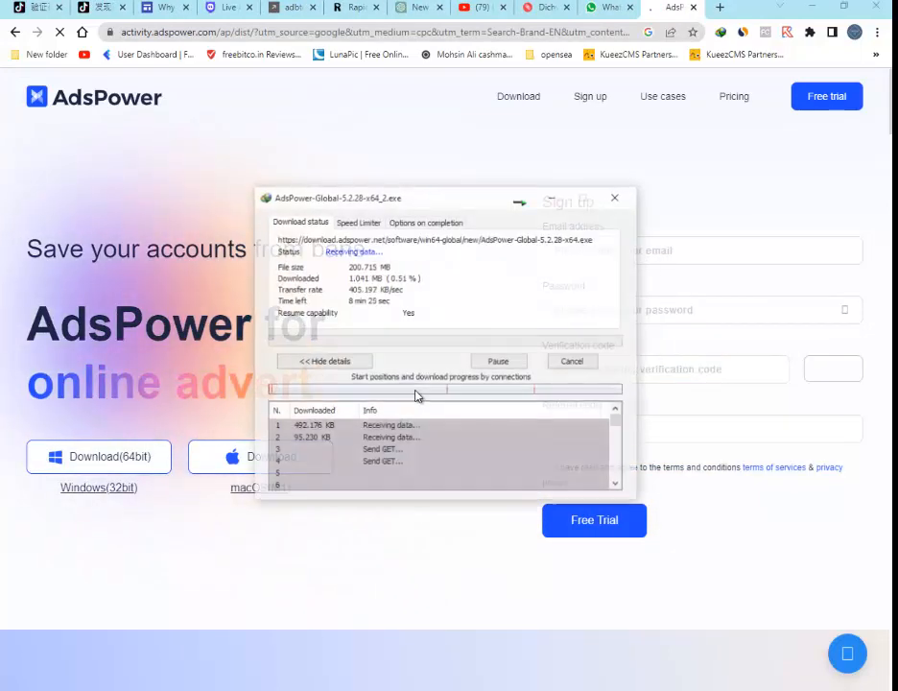
{"action": "left_click", "coordinate": [572, 363]}
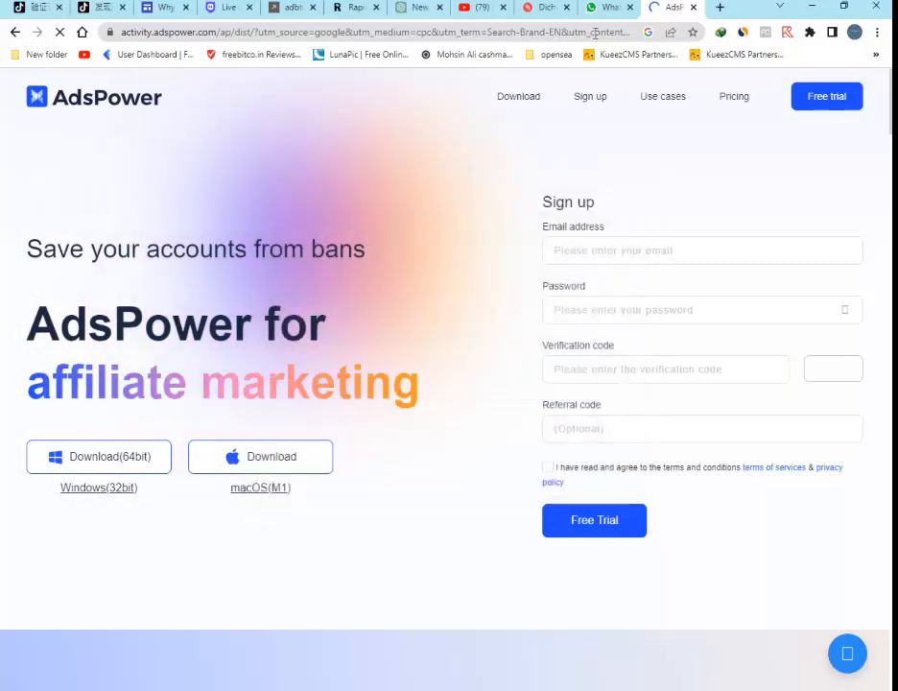
Open mail.tm in a new browser tab.
{"action": "left_click", "coordinate": [720, 8]}
{"action": "type", "text": "mail.tm"}
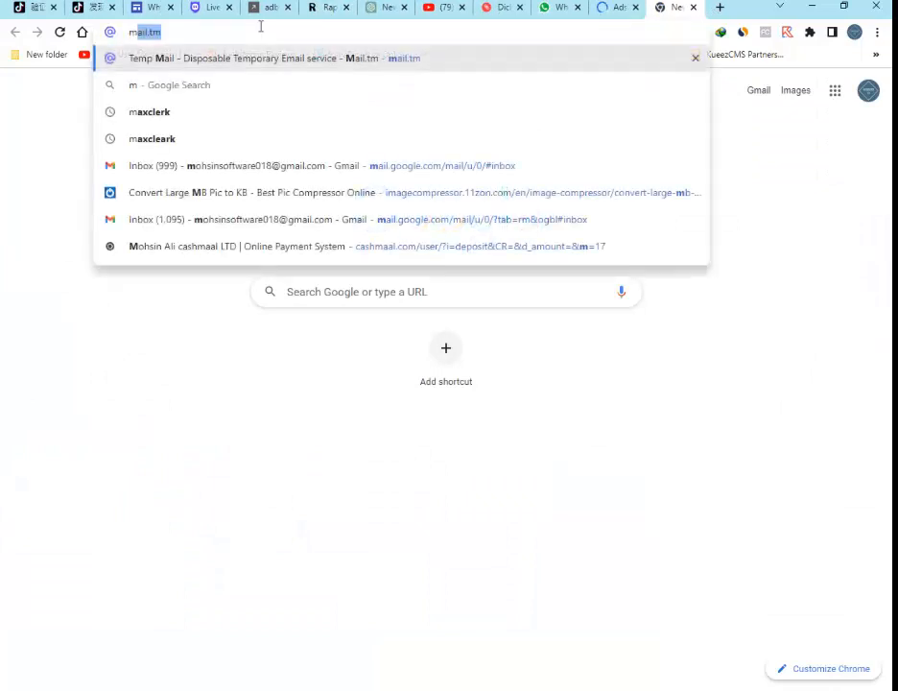
{"action": "key", "text": "Return"}
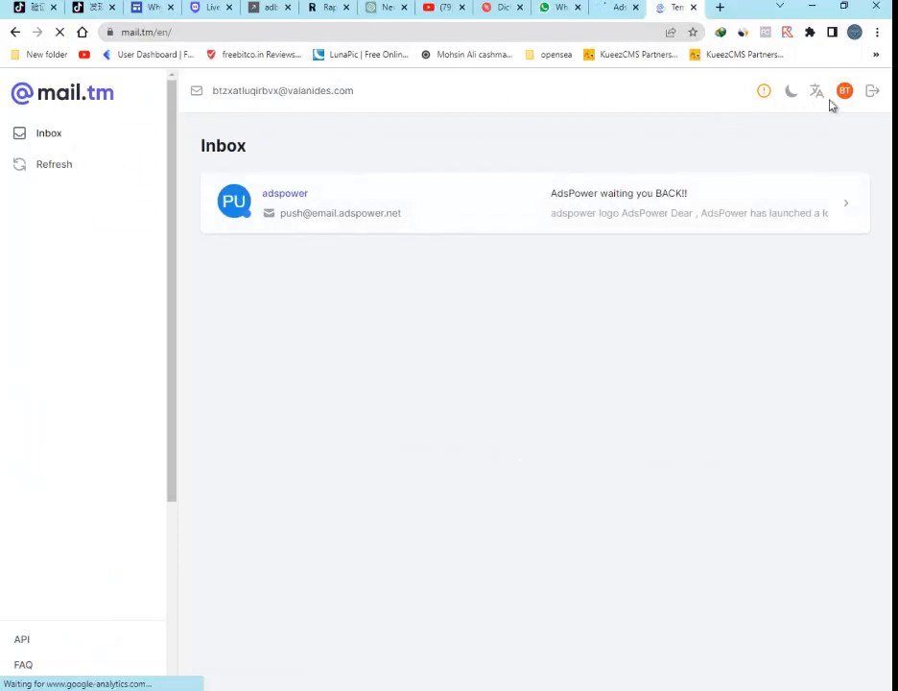
Generate a new temporary email address on mail.tm and minimize the browser.
{"action": "left_click", "coordinate": [873, 93]}
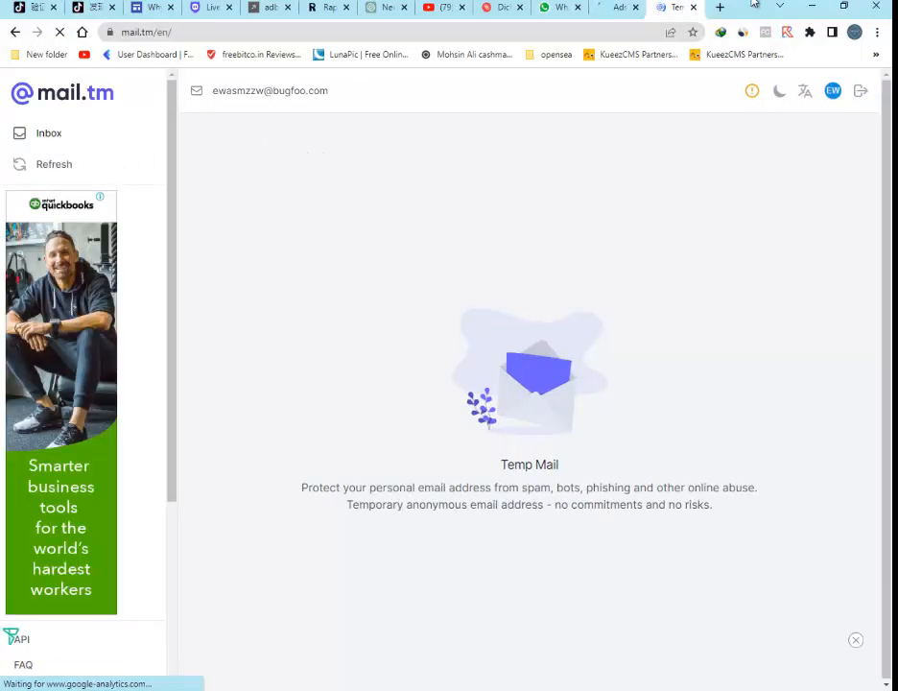
{"action": "left_click", "coordinate": [814, 7]}
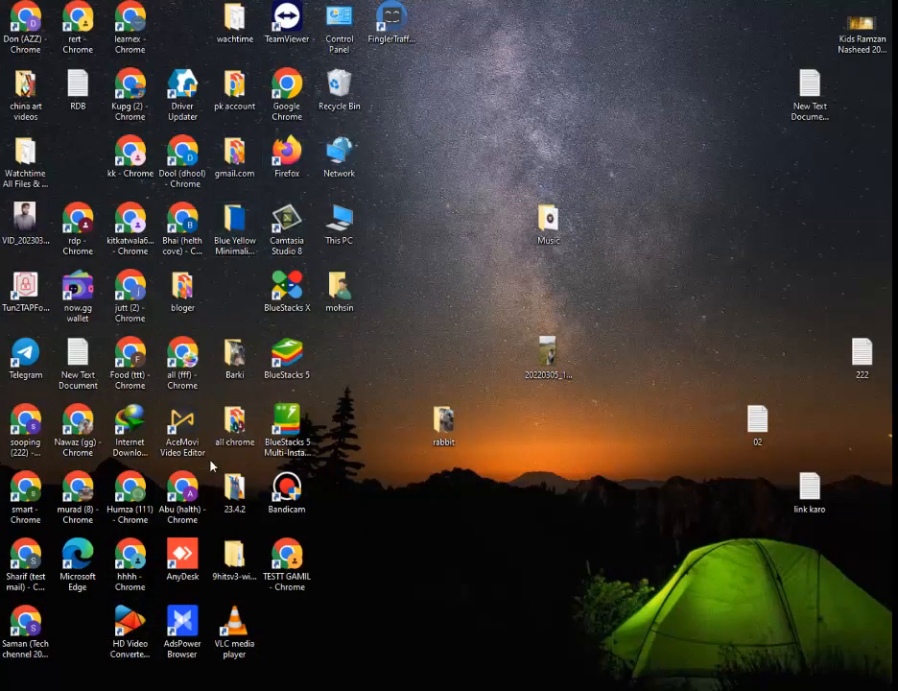
Move the AdsPower Browser desktop shortcut, launch it, and dismiss the driver updater notification.
{"action": "left_click_drag", "start_coordinate": [182, 624], "coordinate": [332, 607]}
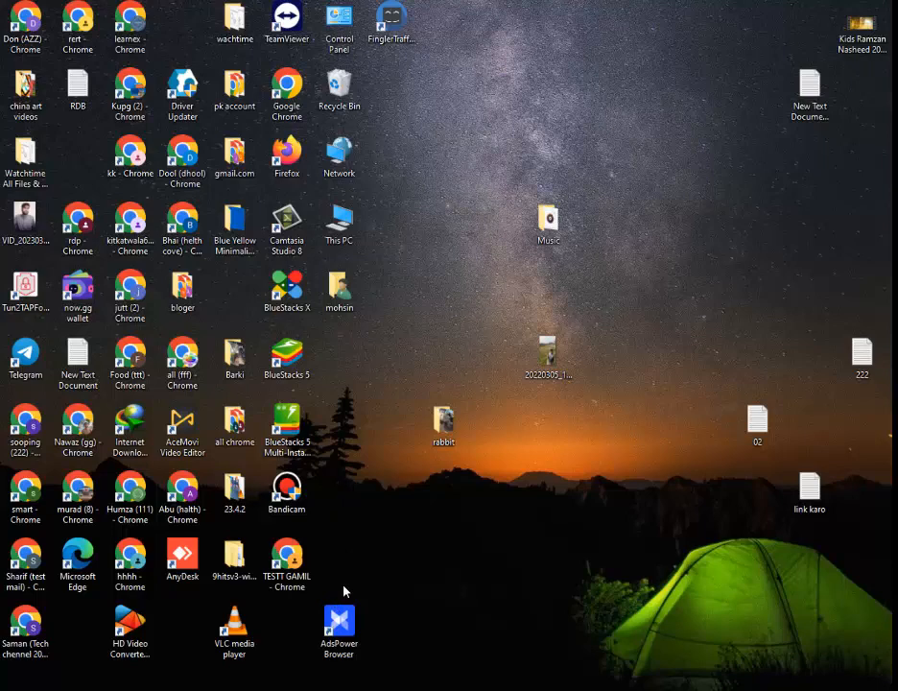
{"action": "right_click", "coordinate": [344, 589]}
{"action": "left_click", "coordinate": [408, 442]}
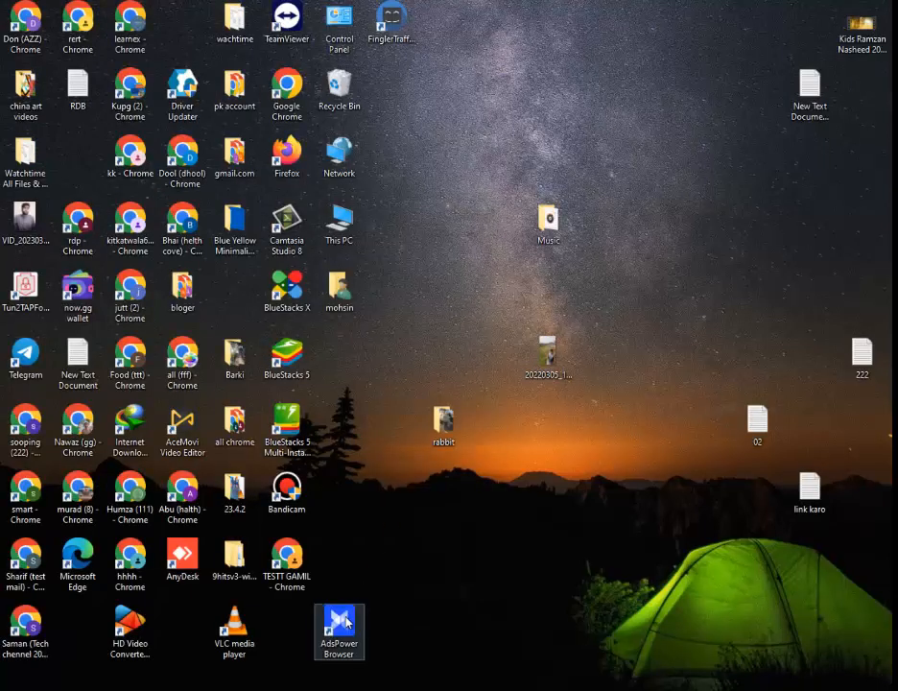
{"action": "double_click", "coordinate": [347, 622]}
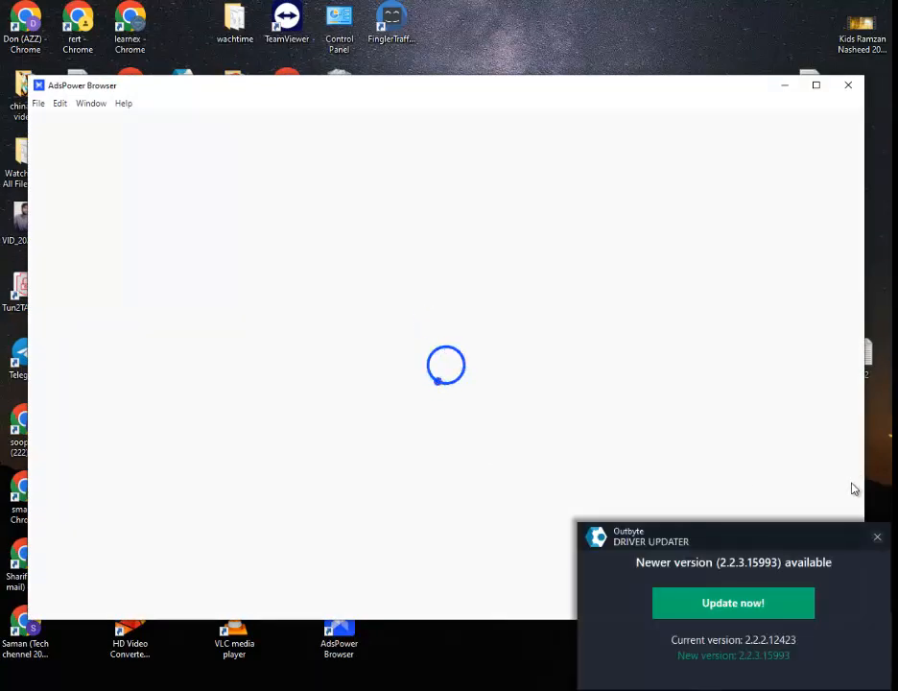
{"action": "left_click", "coordinate": [878, 539]}
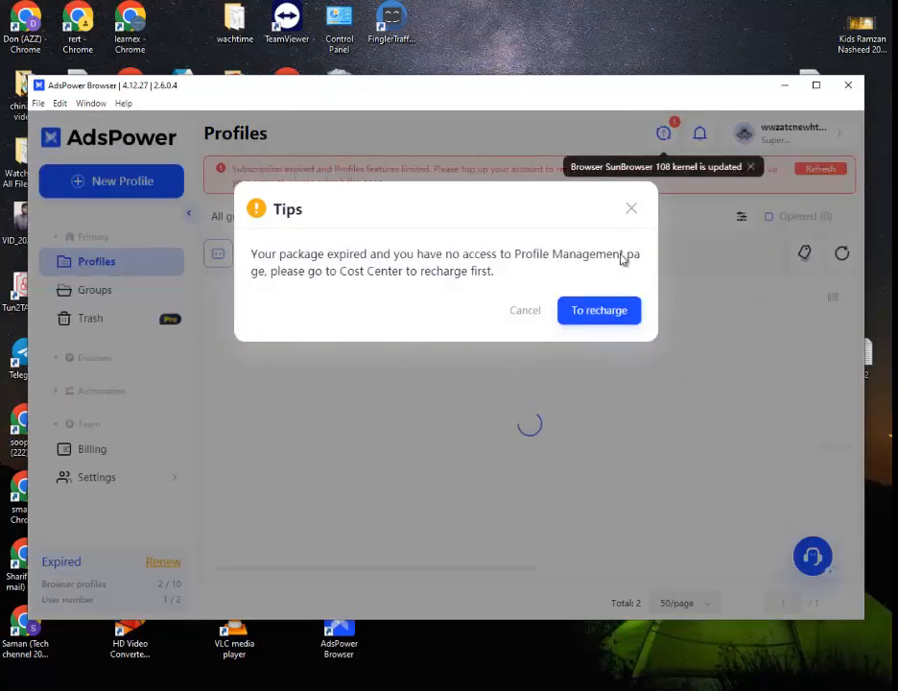
Close the expired-package notice and log out of the current AdsPower account.
{"action": "left_click", "coordinate": [630, 210]}
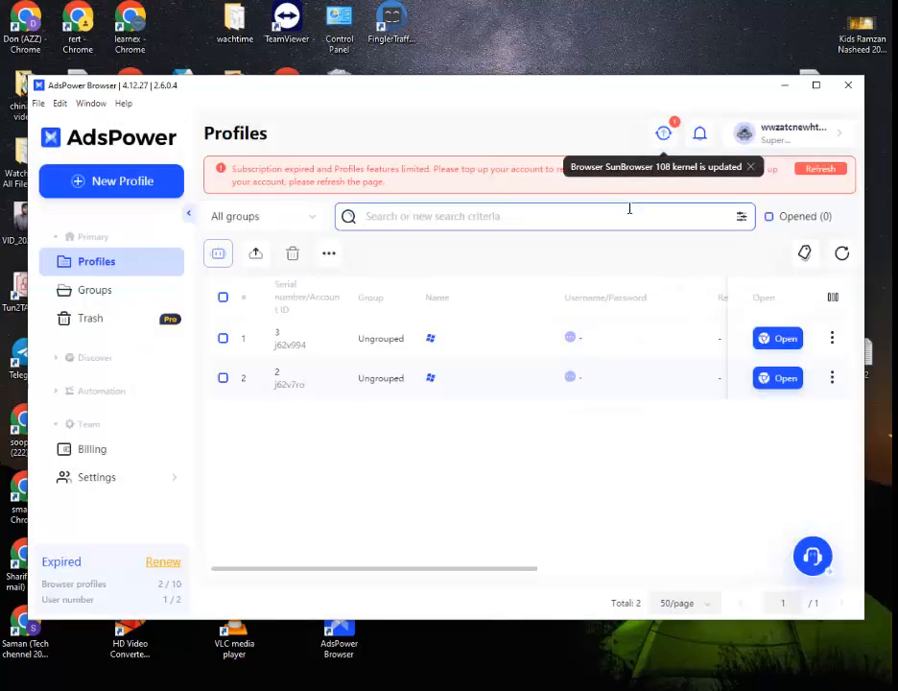
{"action": "left_click", "coordinate": [800, 134]}
{"action": "left_click", "coordinate": [776, 255]}
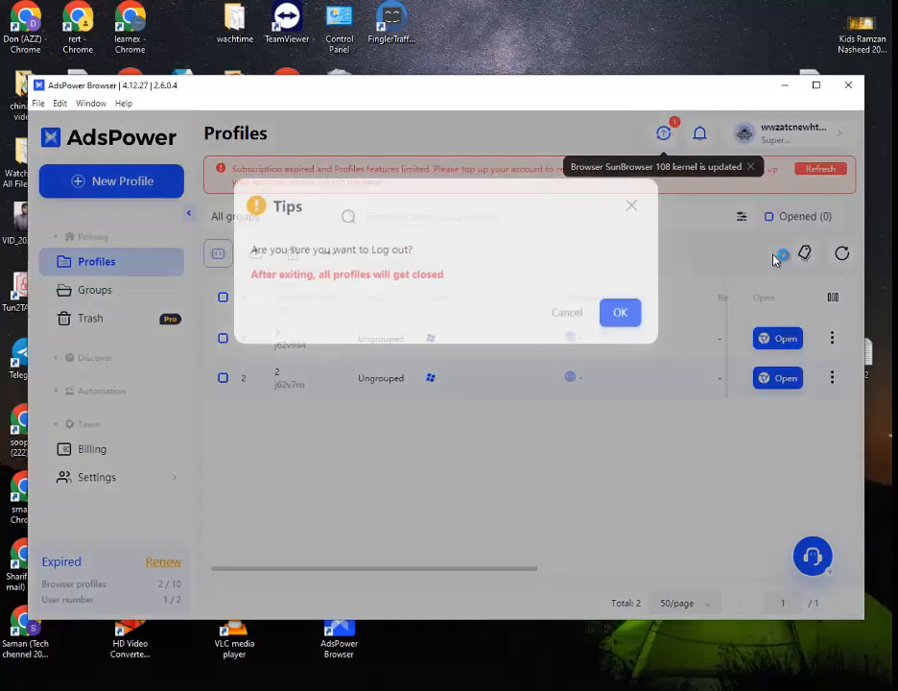
{"action": "left_click", "coordinate": [619, 326]}
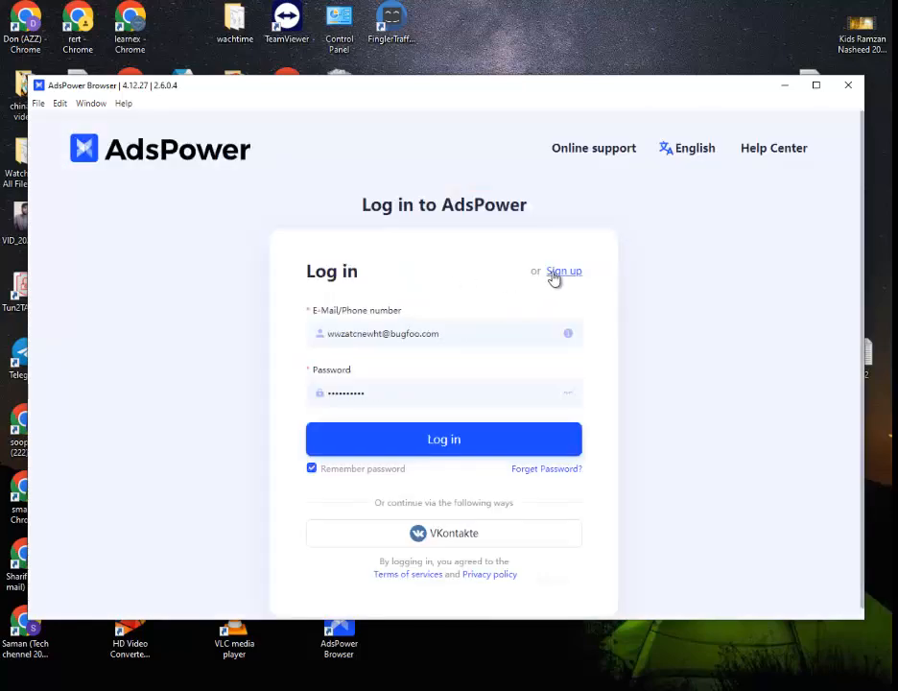
Open the AdsPower sign-up form and paste the temporary email address into the E-Mail field.
{"action": "left_click", "coordinate": [552, 274]}
{"action": "left_click", "coordinate": [383, 333]}
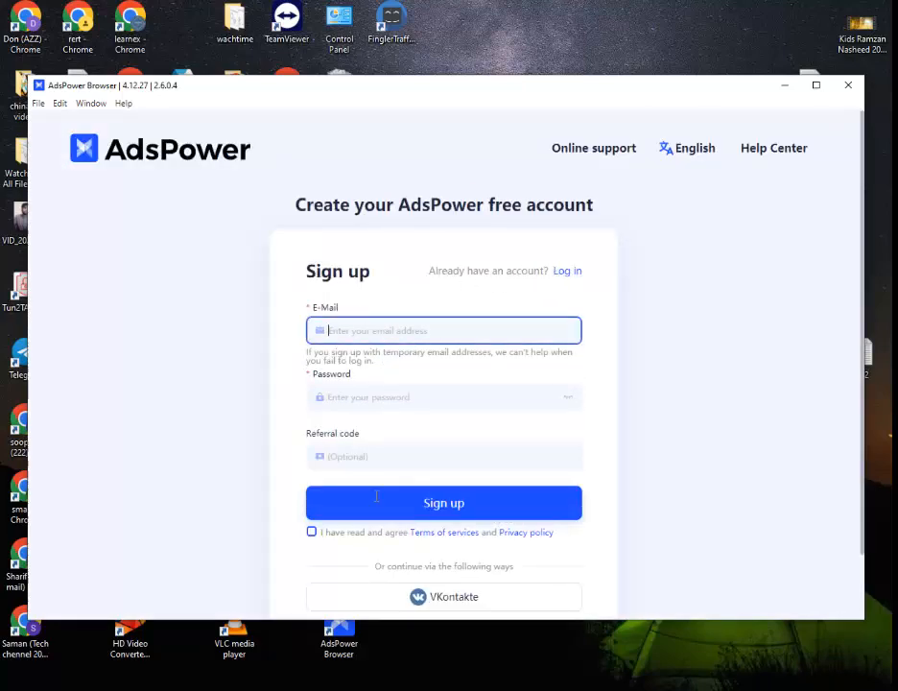
{"action": "key", "text": "alt+Tab"}
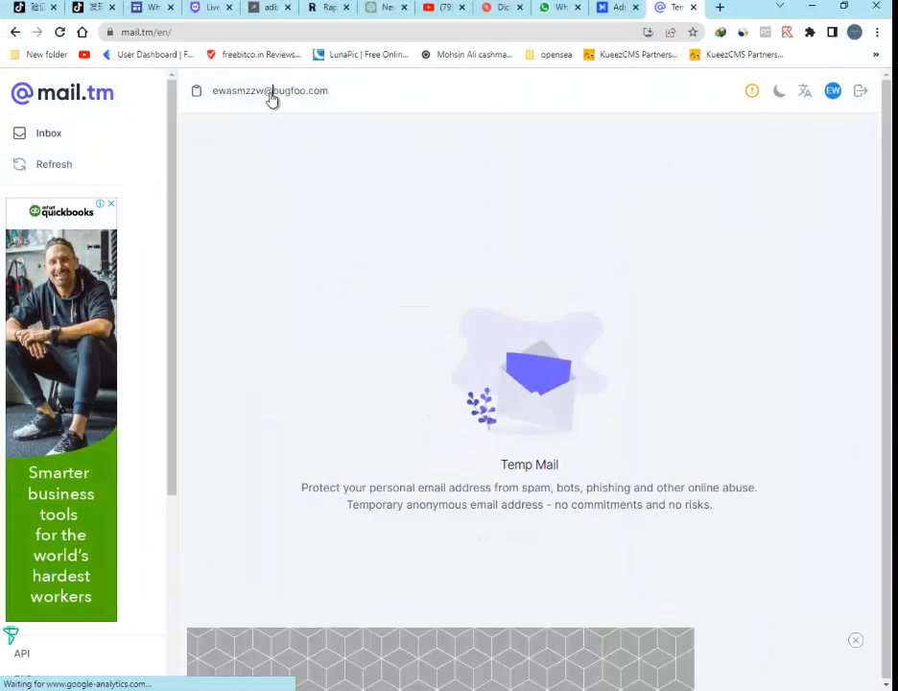
{"action": "key", "text": "alt+Tab"}
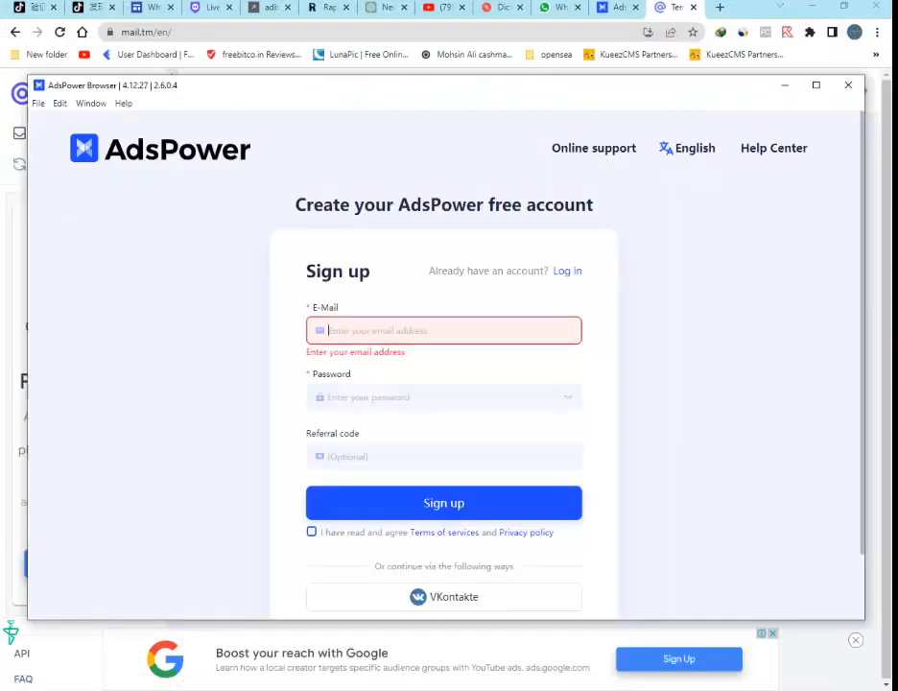
{"action": "key", "text": "ctrl+v"}
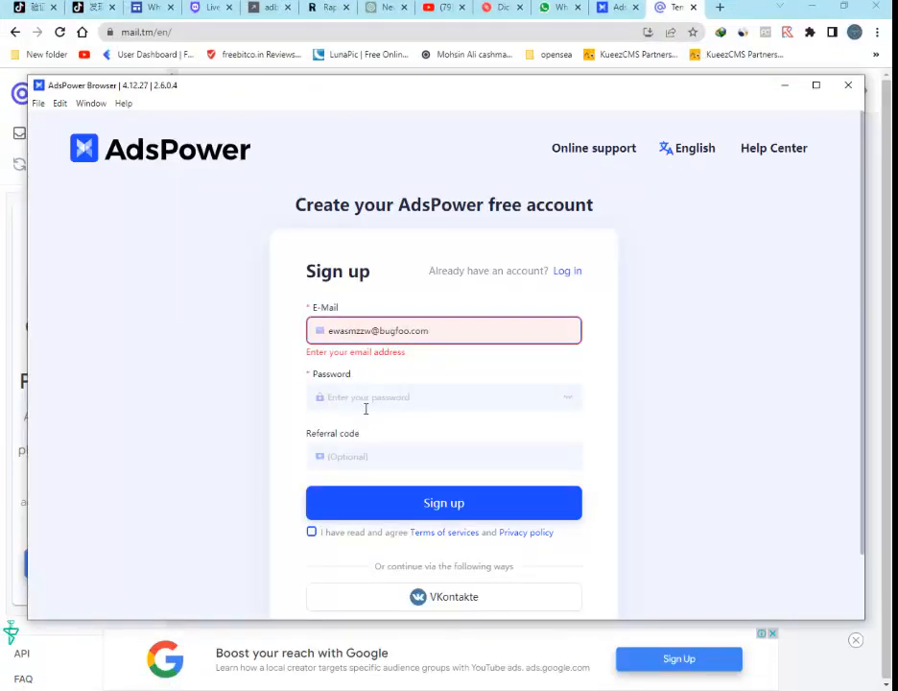
Enter an account password, accept the terms of service, sign up, and return to the login screen.
{"action": "left_click", "coordinate": [366, 398]}
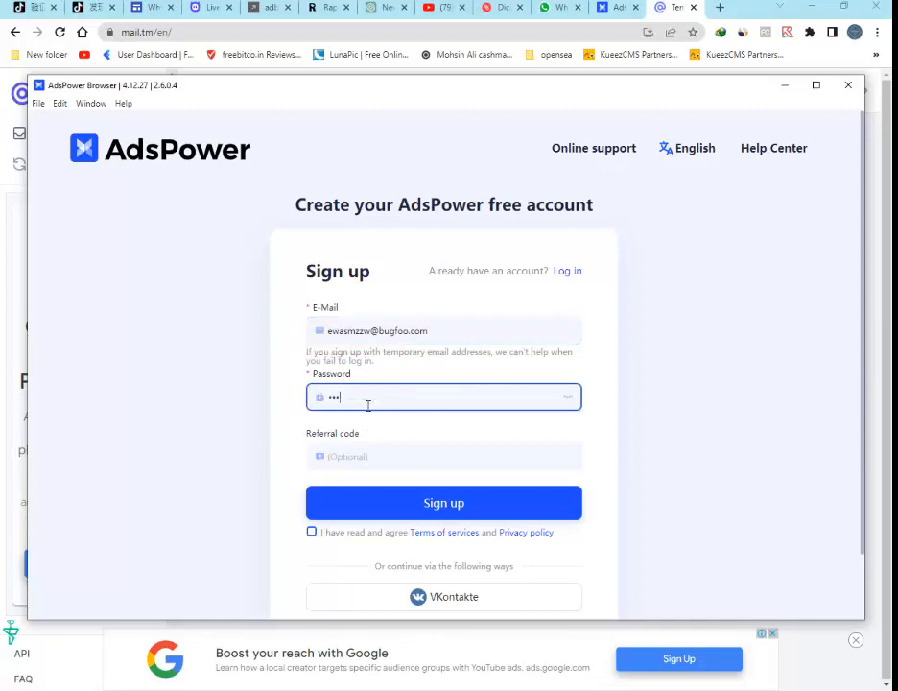
{"action": "left_click", "coordinate": [315, 533]}
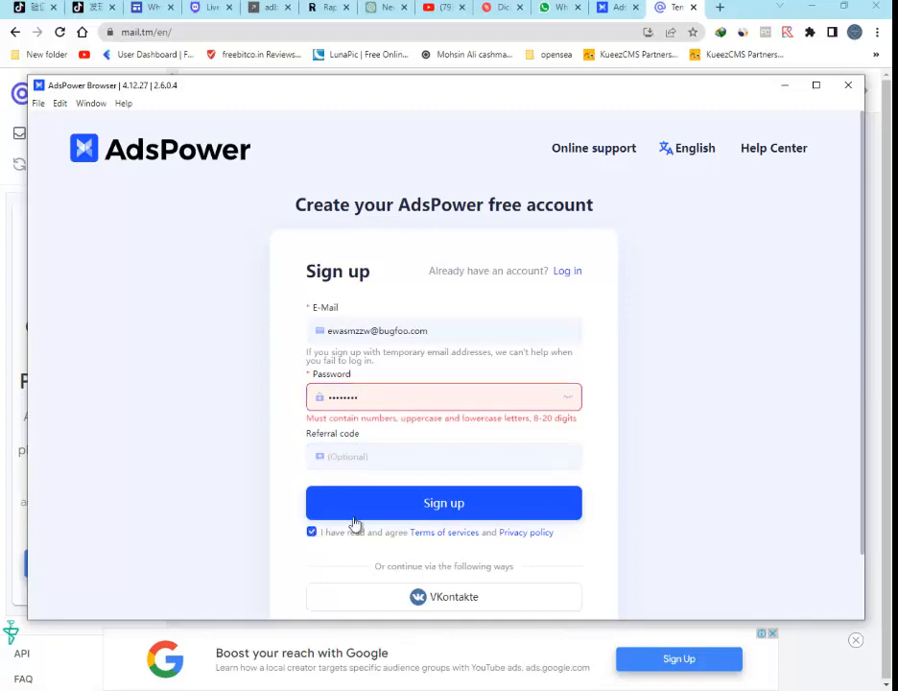
{"action": "double_click", "coordinate": [405, 399]}
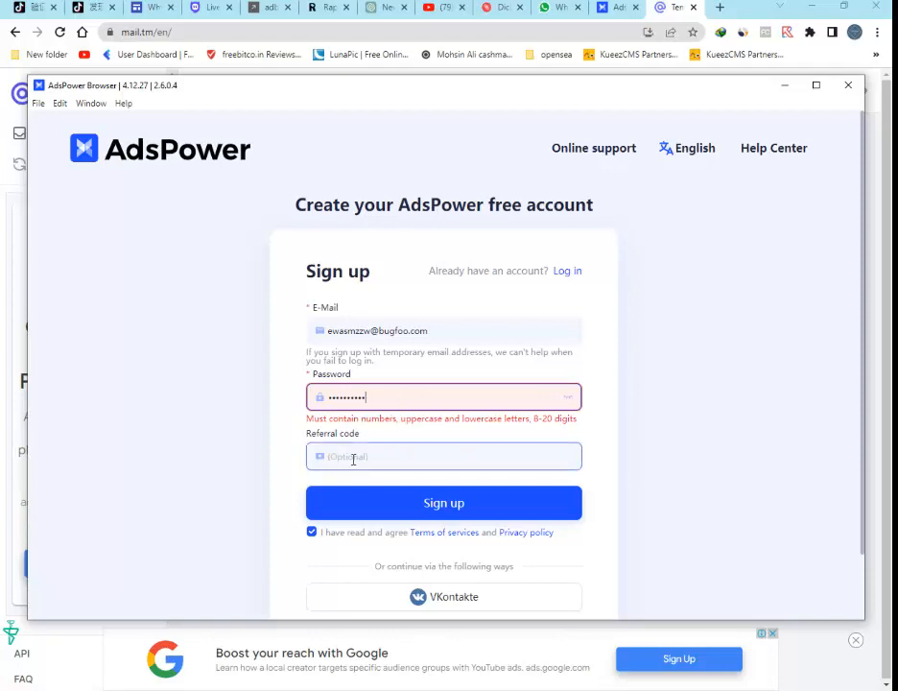
{"action": "left_click", "coordinate": [393, 506]}
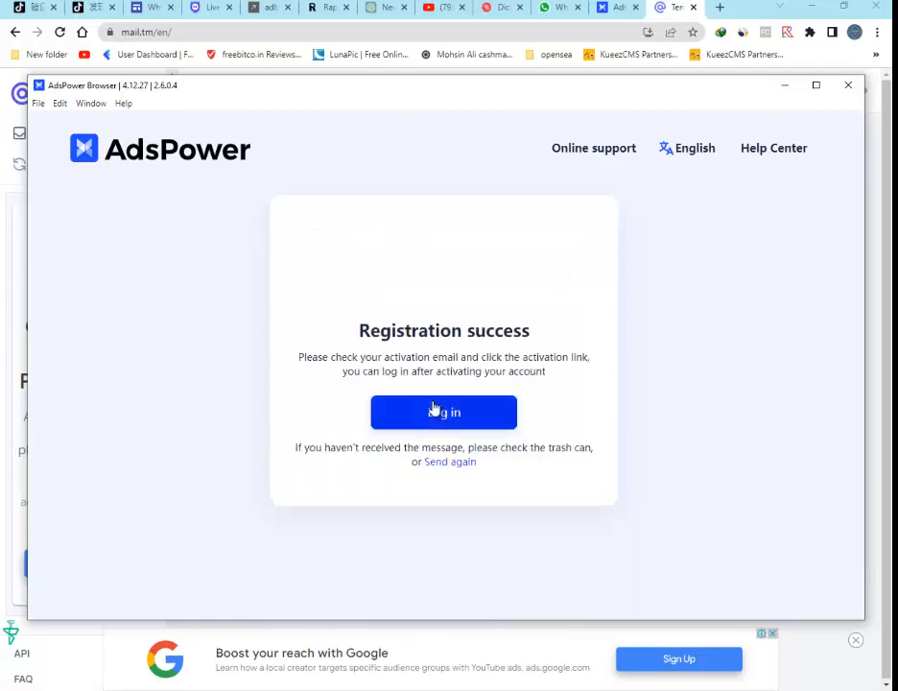
{"action": "left_click", "coordinate": [433, 411]}
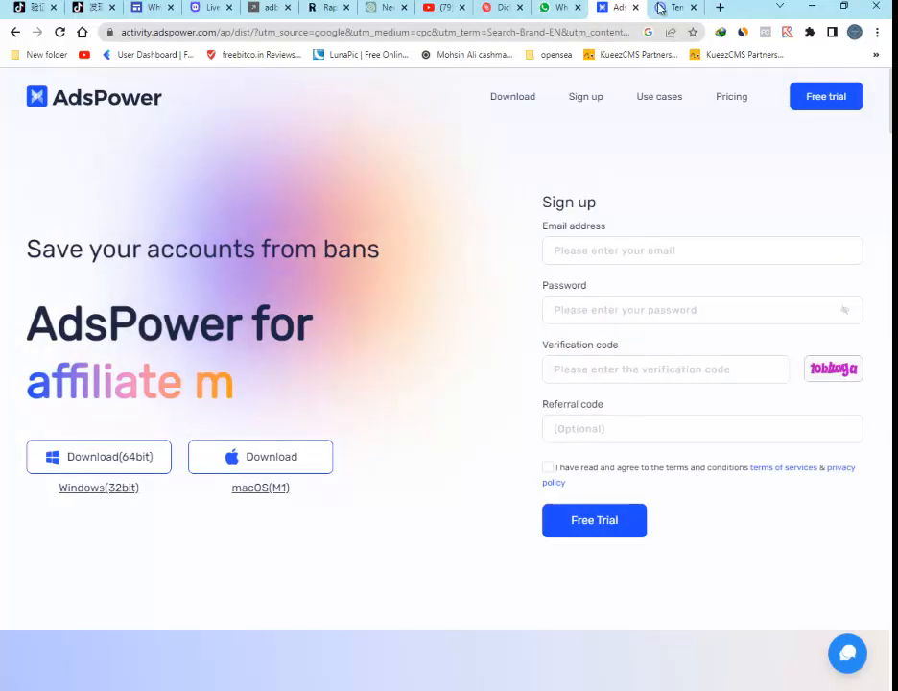
Open the AdsPower account activation email in the temporary inbox and follow its Activation link.
{"action": "left_click", "coordinate": [660, 8]}
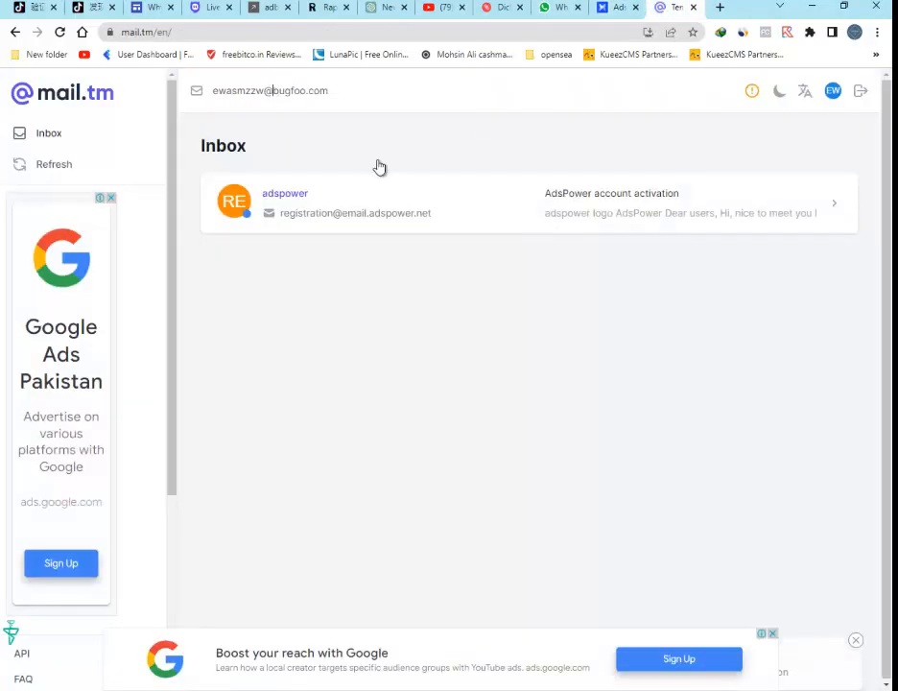
{"action": "left_click", "coordinate": [286, 204]}
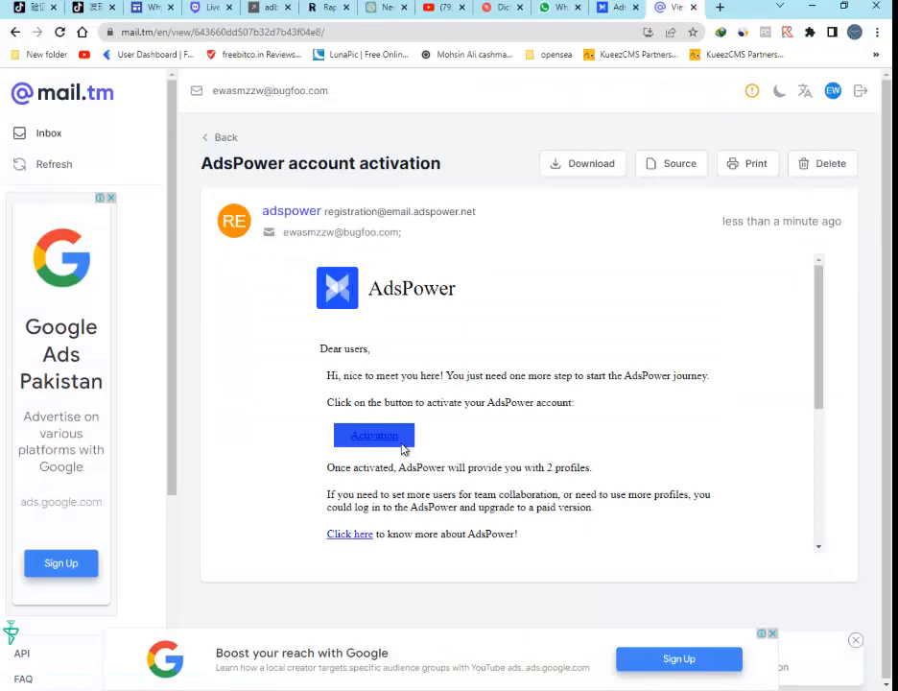
{"action": "left_click", "coordinate": [396, 441]}
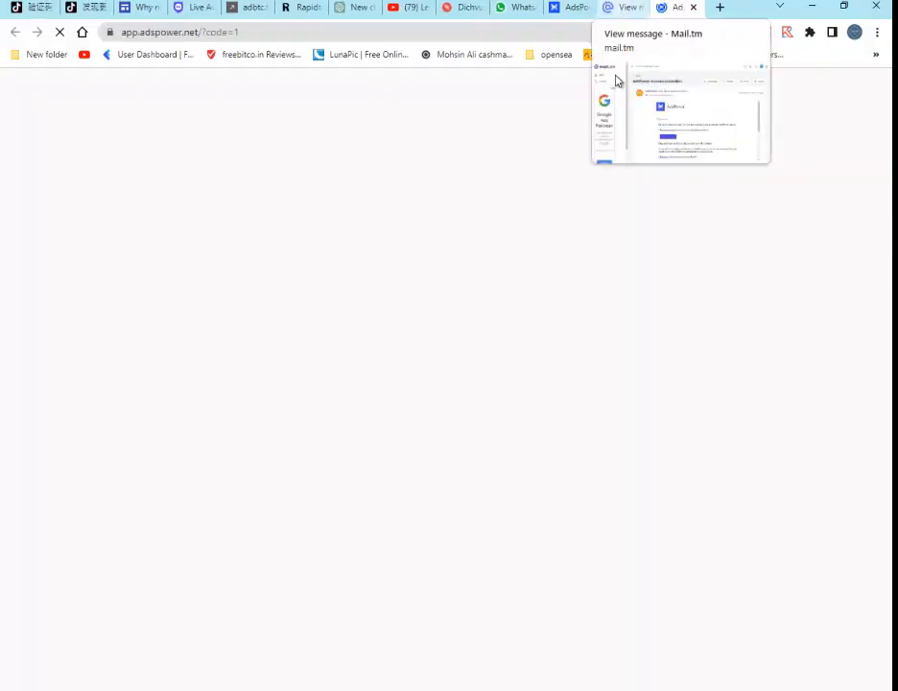
{"action": "left_click", "coordinate": [625, 8]}
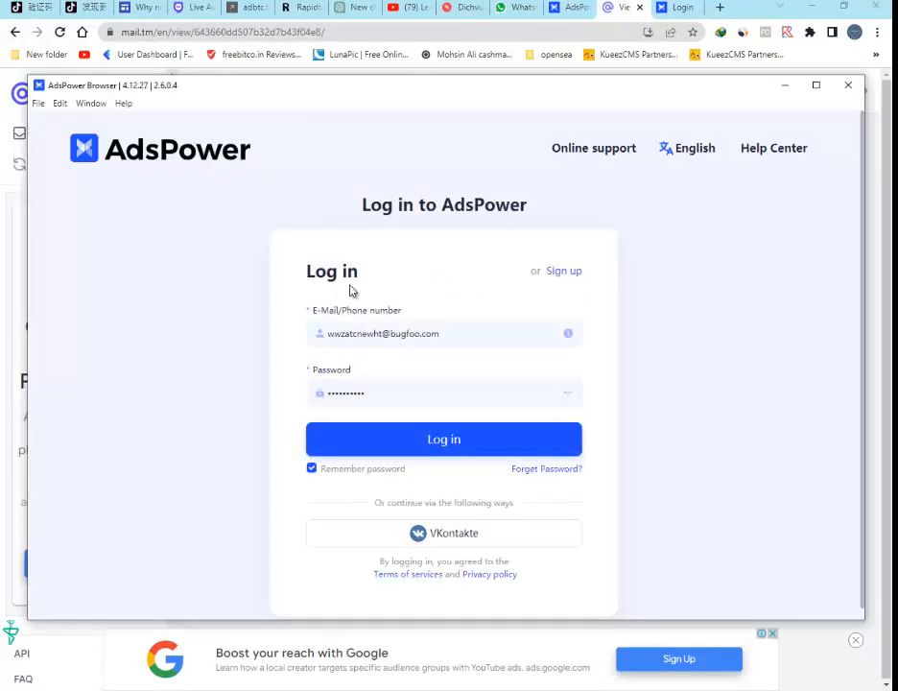
Log in to AdsPower with the temporary email address and the account password.
{"action": "triple_click", "coordinate": [336, 330]}
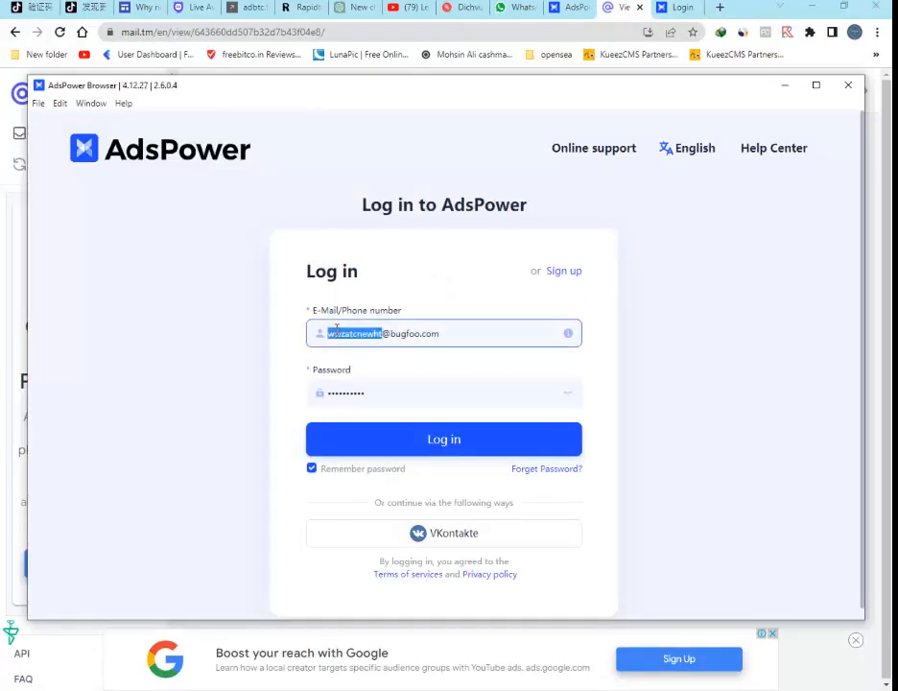
{"action": "key", "text": "ctrl+v"}
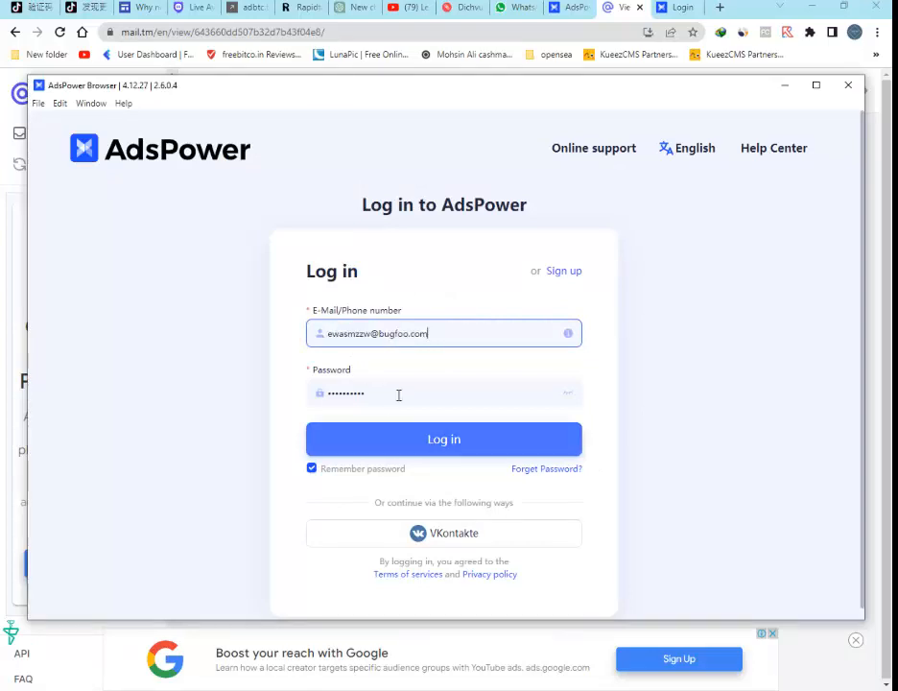
{"action": "triple_click", "coordinate": [399, 394]}
{"action": "type", "text": "•••"}
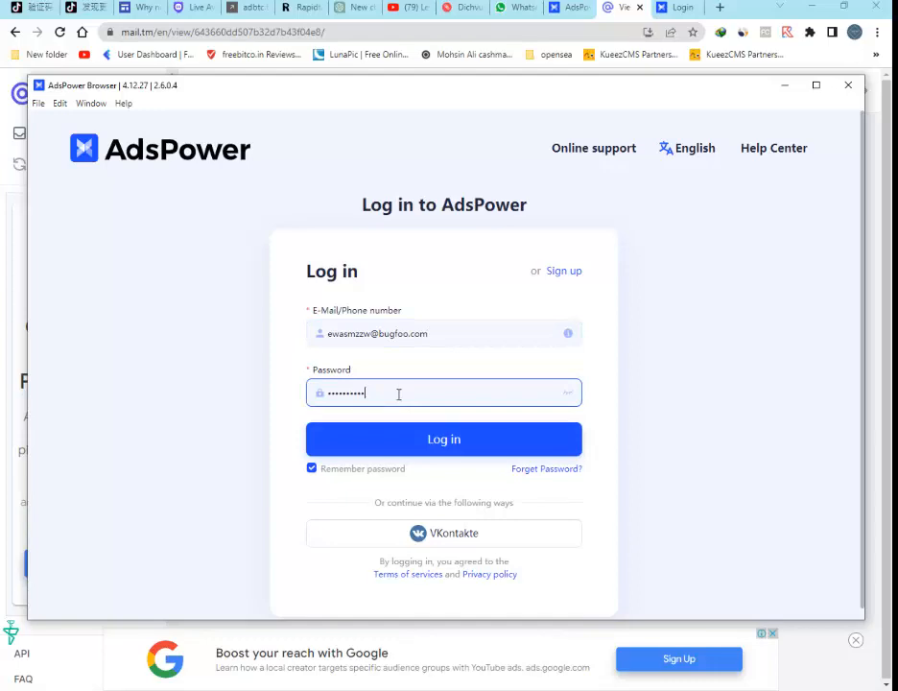
{"action": "left_click", "coordinate": [433, 432]}
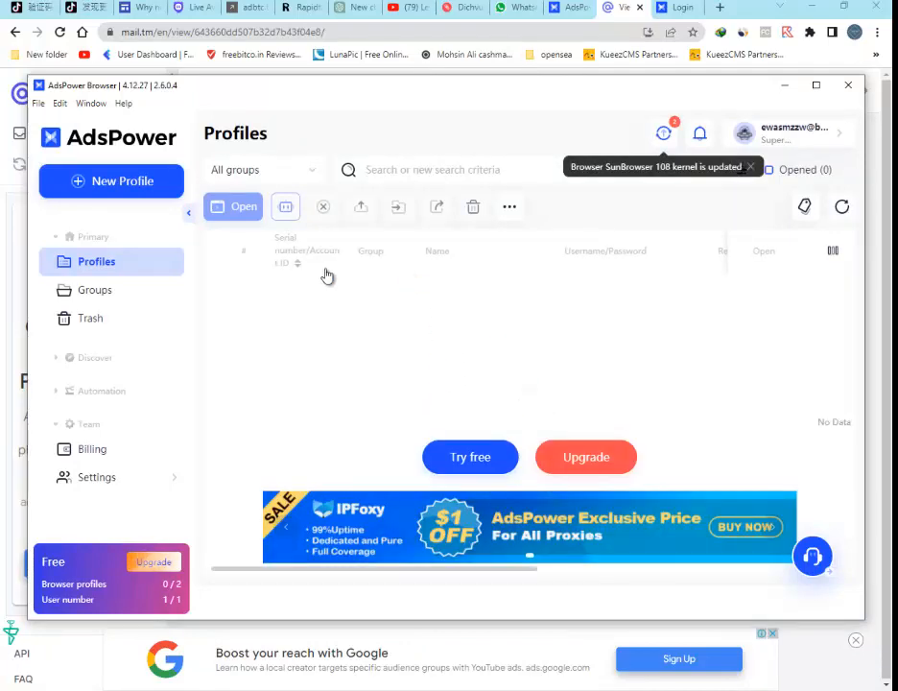
Start the free Base plan trial, open a new browser profile form, and dismiss the driver updater pop-up.
{"action": "left_click", "coordinate": [453, 458]}
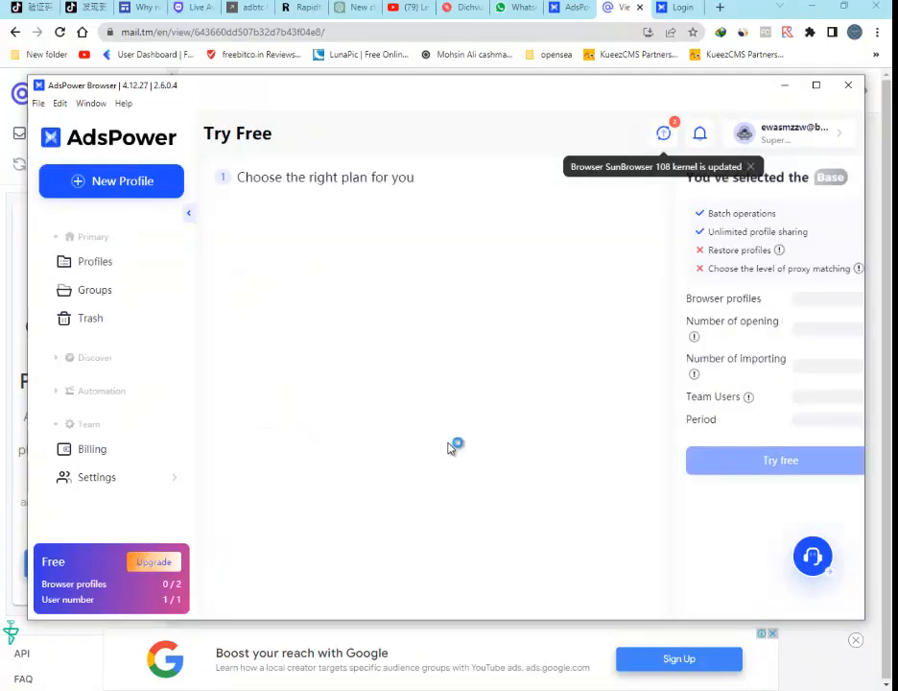
{"action": "left_click", "coordinate": [736, 432]}
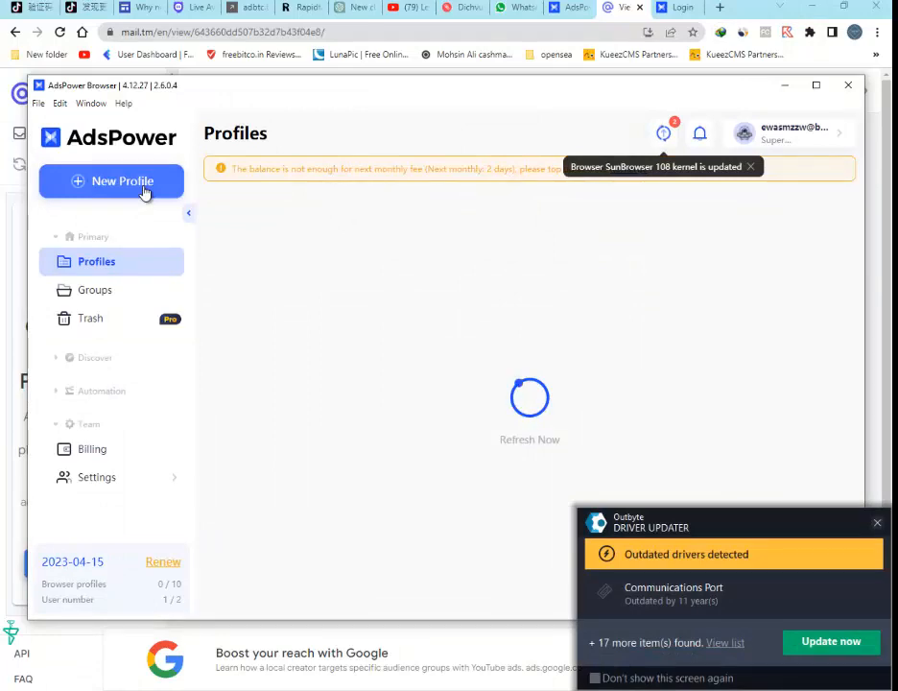
{"action": "left_click", "coordinate": [144, 192]}
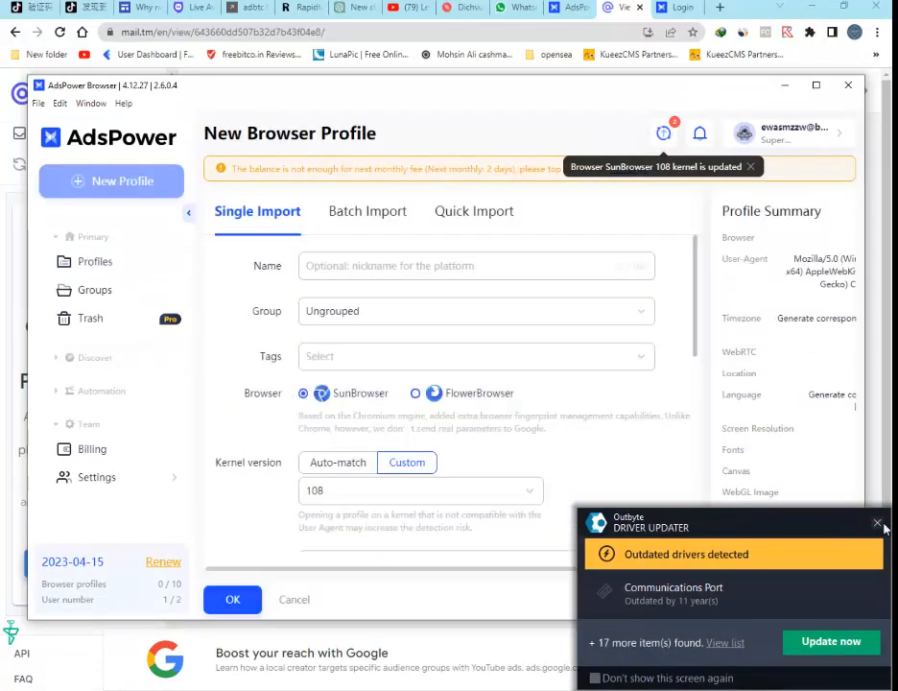
{"action": "left_click", "coordinate": [877, 523]}
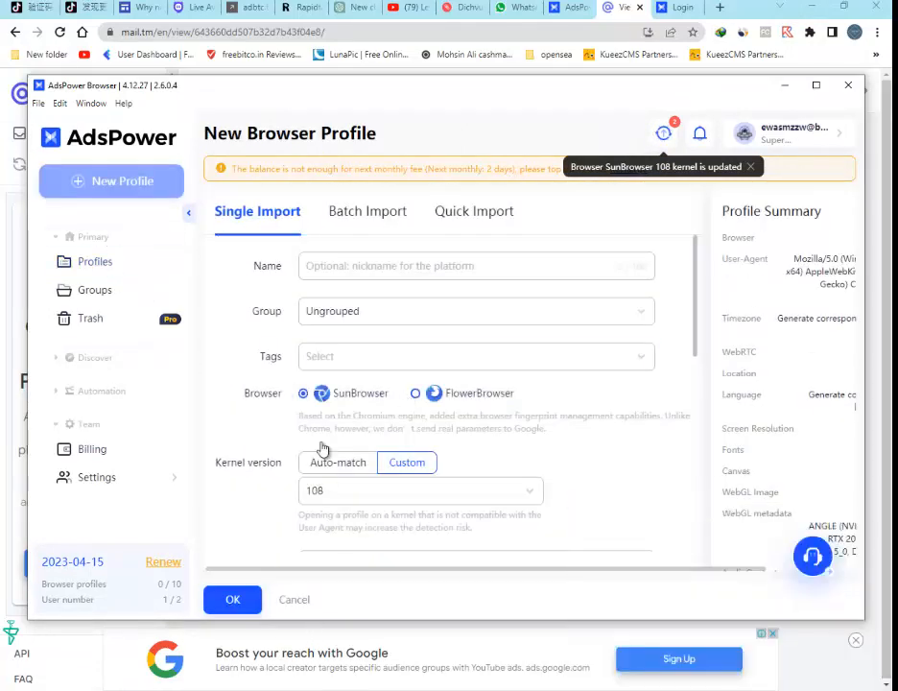
Copy the first proxy, 37.221.193.221:34204, from the dichvusocks 24-hour socks list and return to AdsPower.
{"action": "left_click", "coordinate": [463, 7]}
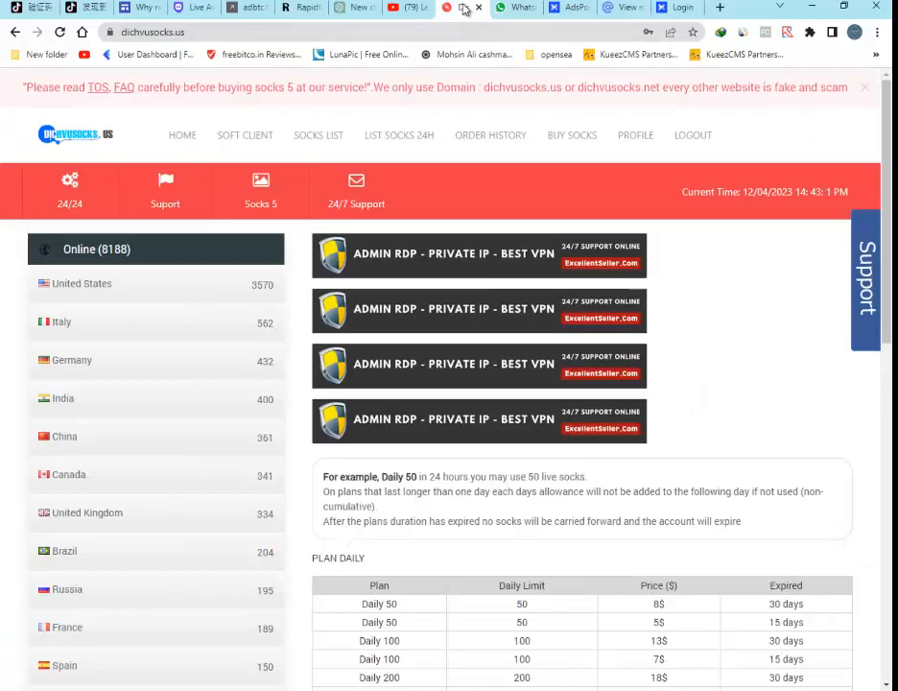
{"action": "left_click_drag", "start_coordinate": [462, 7], "coordinate": [622, 8]}
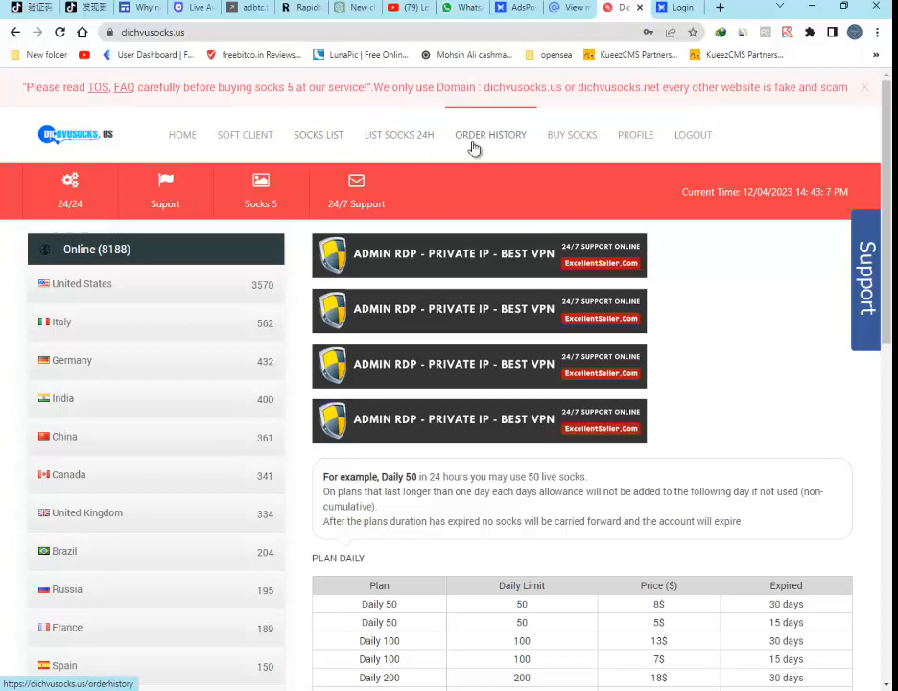
{"action": "left_click", "coordinate": [412, 146]}
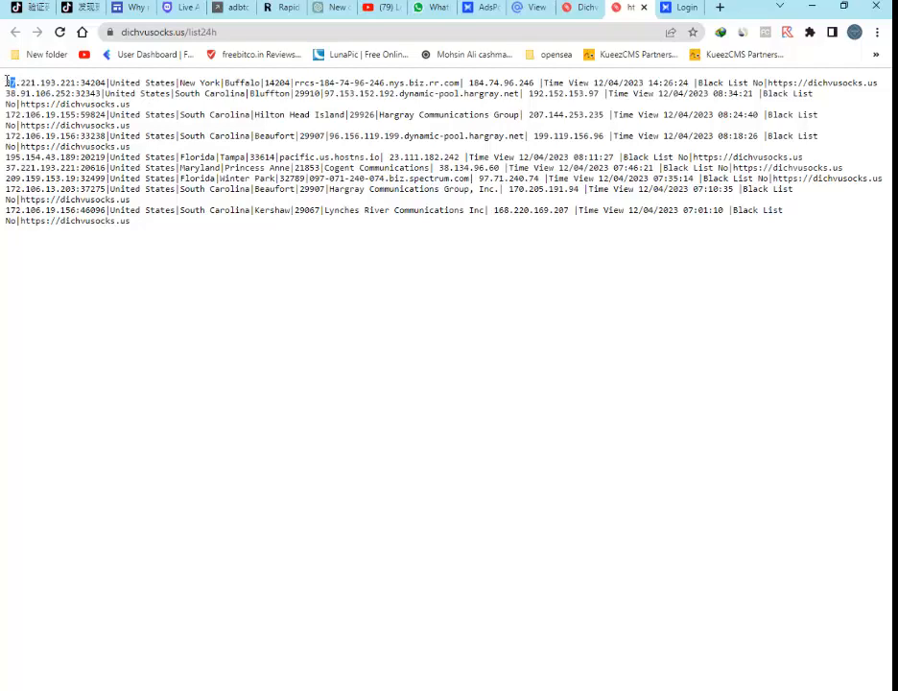
{"action": "left_click_drag", "start_coordinate": [60, 87], "coordinate": [101, 85]}
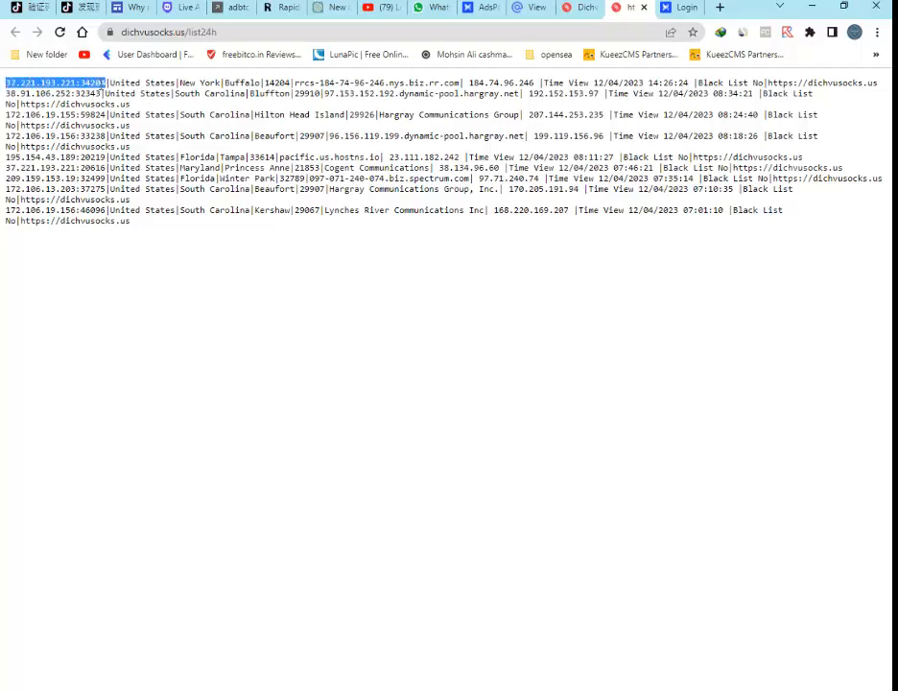
{"action": "right_click", "coordinate": [104, 86]}
{"action": "left_click", "coordinate": [134, 94]}
{"action": "left_click", "coordinate": [355, 689]}
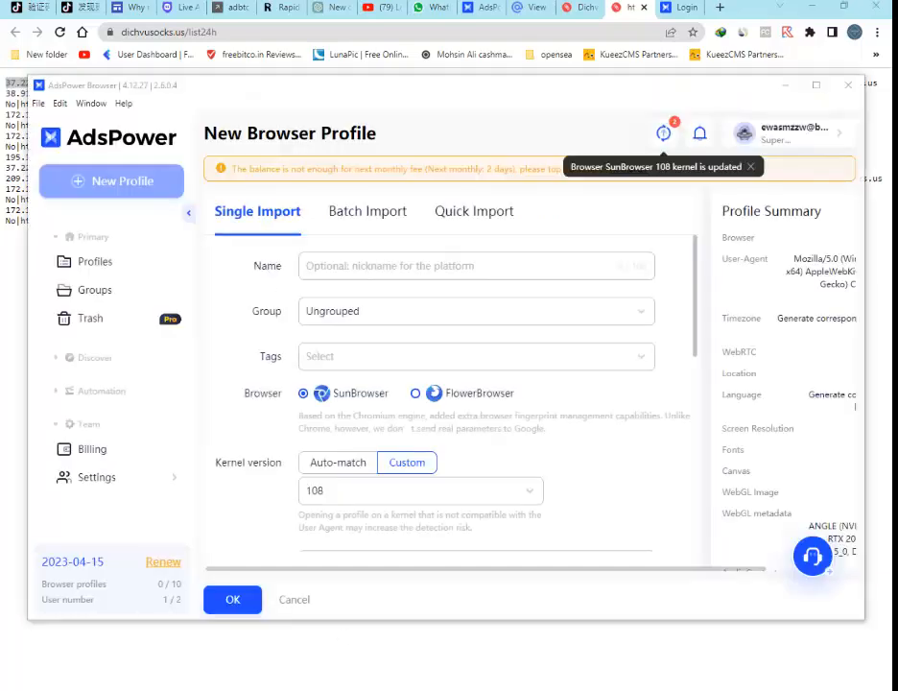
Set the new profile's operating system to Windows 10.
{"action": "scroll", "coordinate": [265, 427], "scroll_direction": "down", "scroll_amount": 1}
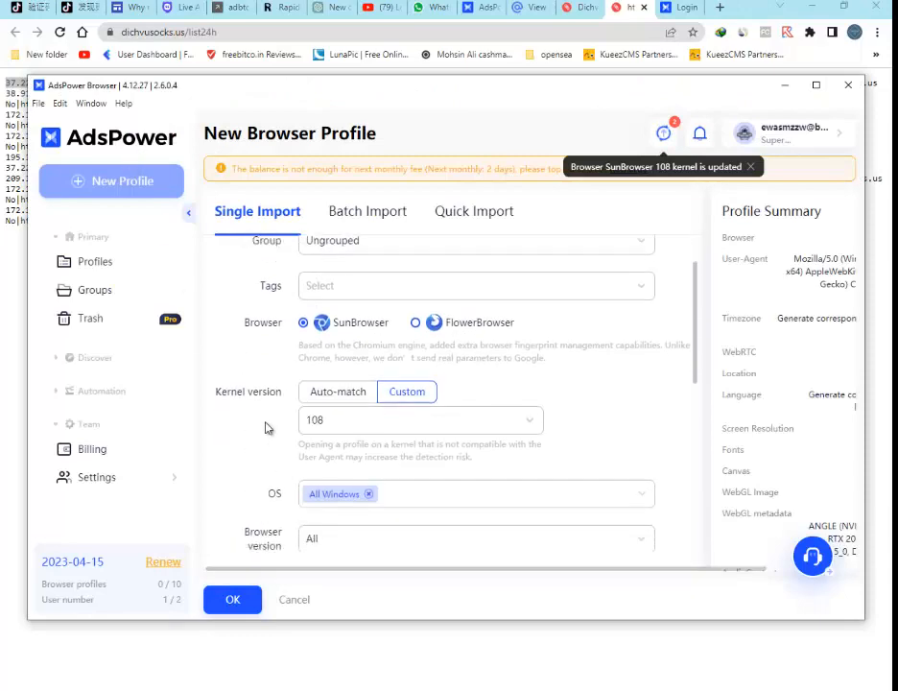
{"action": "scroll", "coordinate": [308, 298], "scroll_direction": "up", "scroll_amount": 1}
{"action": "scroll", "coordinate": [331, 365], "scroll_direction": "down", "scroll_amount": 2}
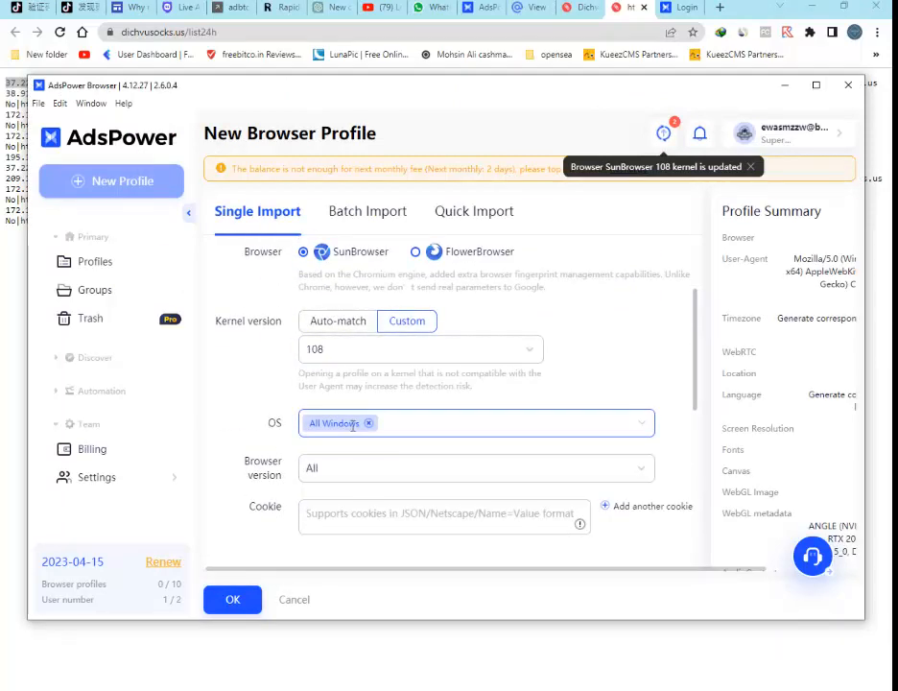
{"action": "left_click", "coordinate": [446, 422]}
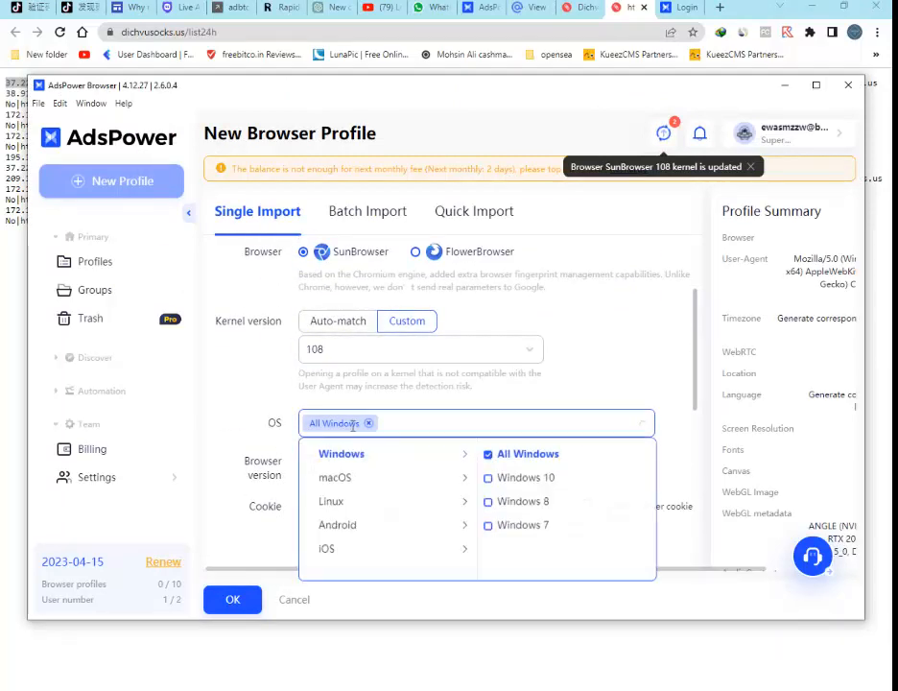
{"action": "left_click", "coordinate": [520, 479]}
Generate a new fingerprint for the profile.
{"action": "scroll", "coordinate": [310, 395], "scroll_direction": "down", "scroll_amount": 1}
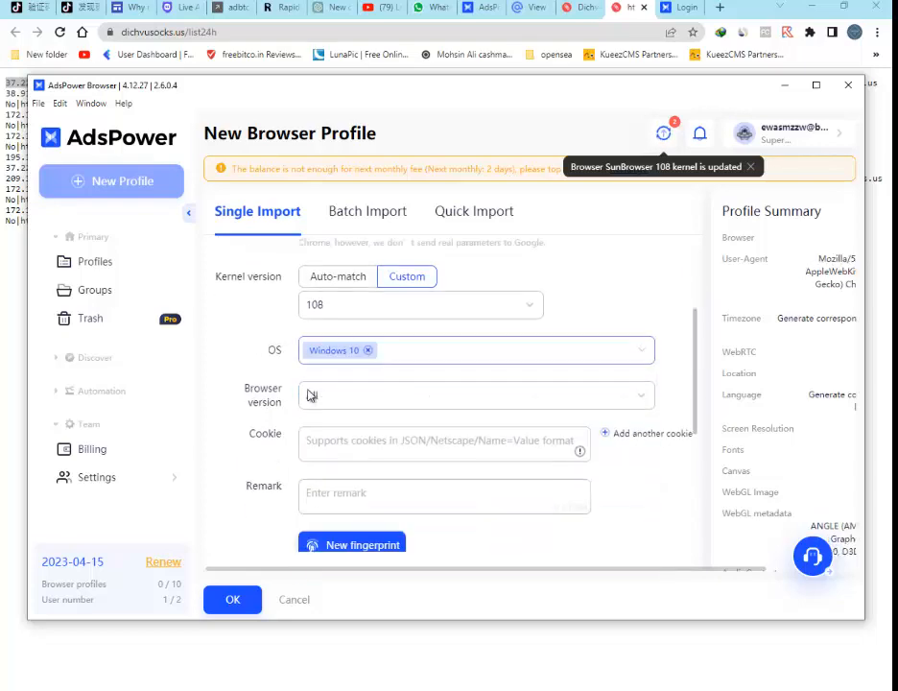
{"action": "scroll", "coordinate": [310, 394], "scroll_direction": "down", "scroll_amount": 4}
{"action": "left_click", "coordinate": [361, 384]}
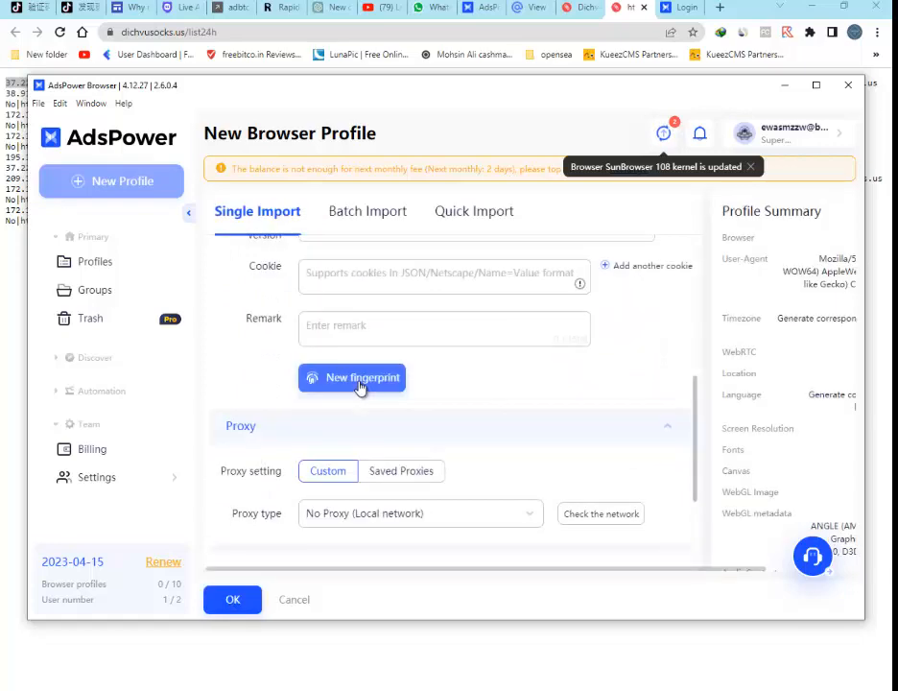
Set the proxy type to Socks5, paste the copied host and port, and check the proxy.
{"action": "scroll", "coordinate": [361, 387], "scroll_direction": "down", "scroll_amount": 3}
{"action": "left_click", "coordinate": [357, 393]}
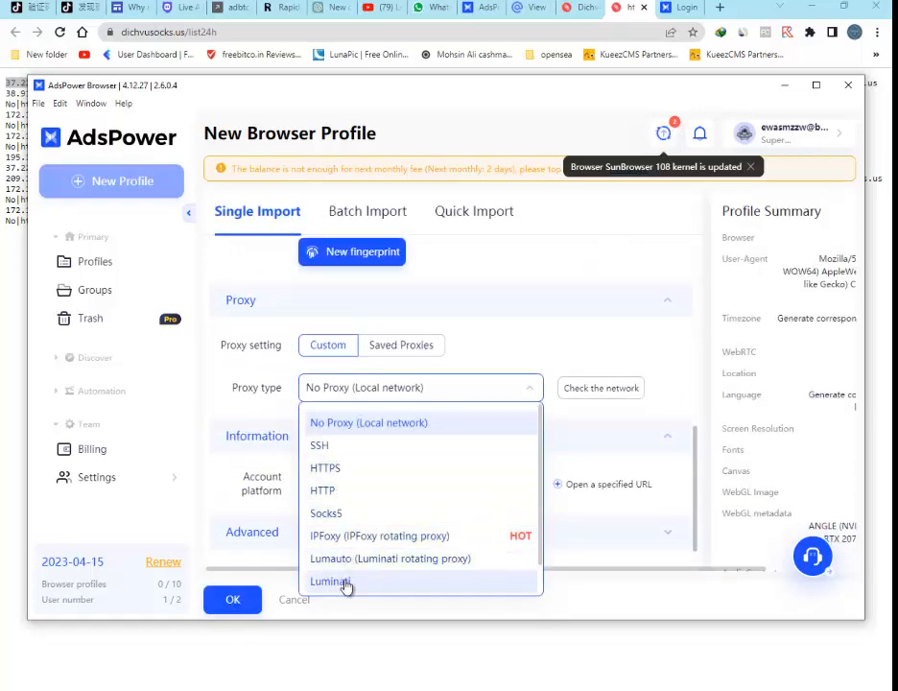
{"action": "left_click", "coordinate": [347, 522]}
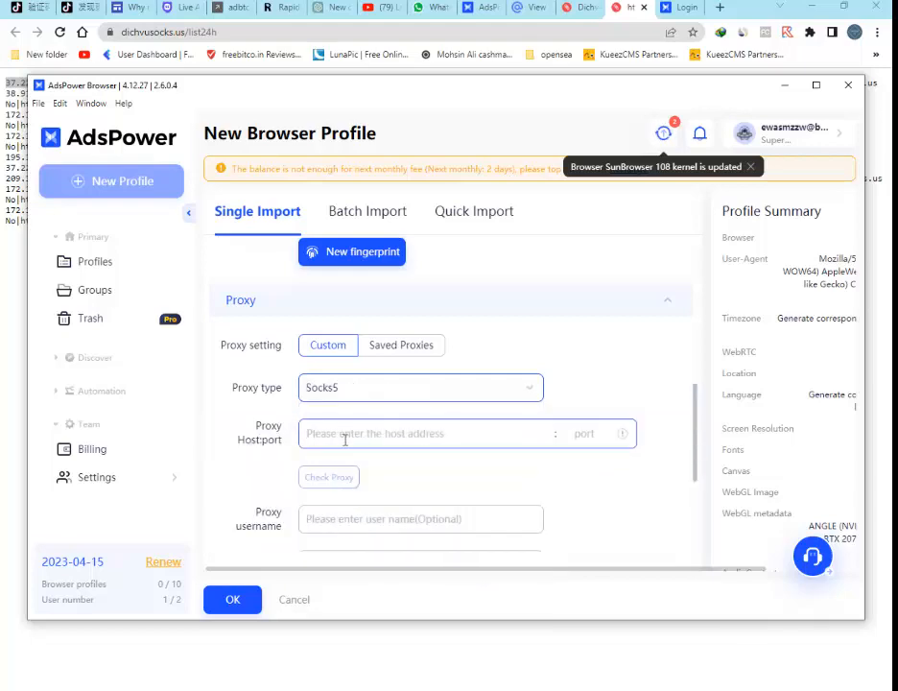
{"action": "type", "text": "37.221.193.221:34204"}
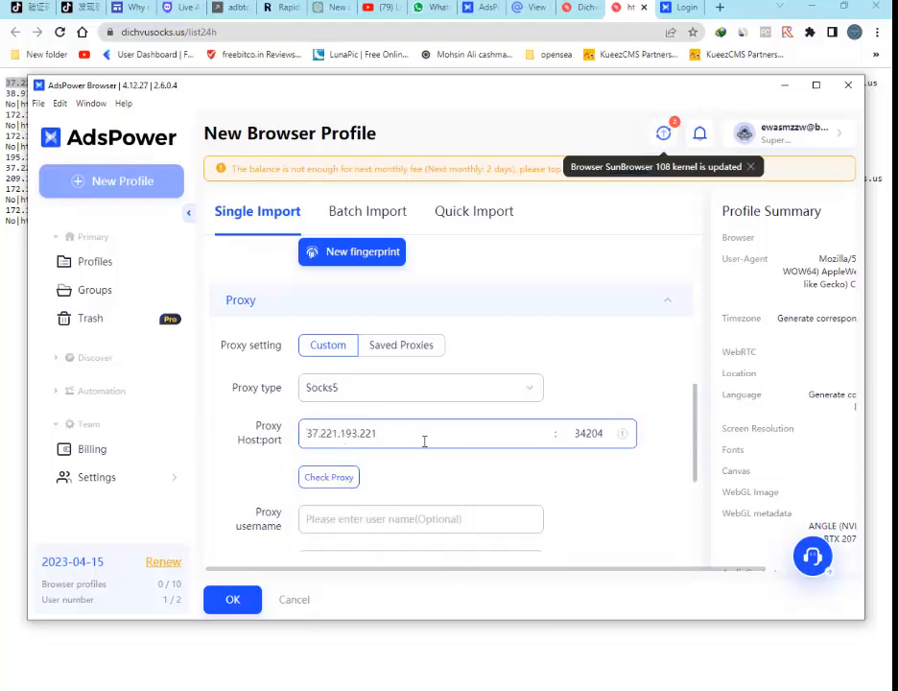
{"action": "left_click", "coordinate": [338, 479]}
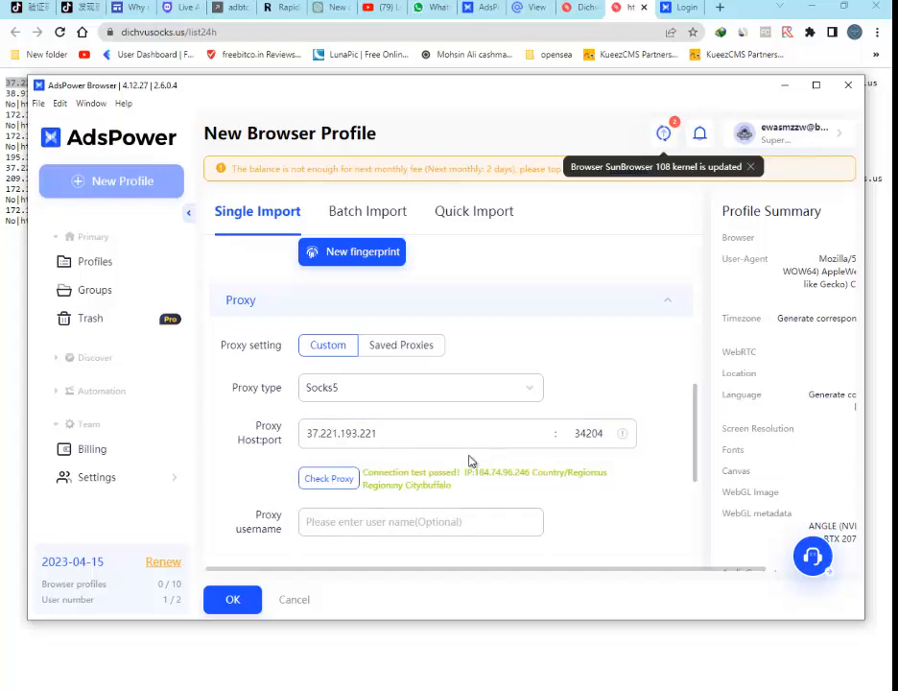
Save the new browser profile.
{"action": "scroll", "coordinate": [237, 536], "scroll_direction": "down", "scroll_amount": 3}
{"action": "left_click", "coordinate": [233, 599]}
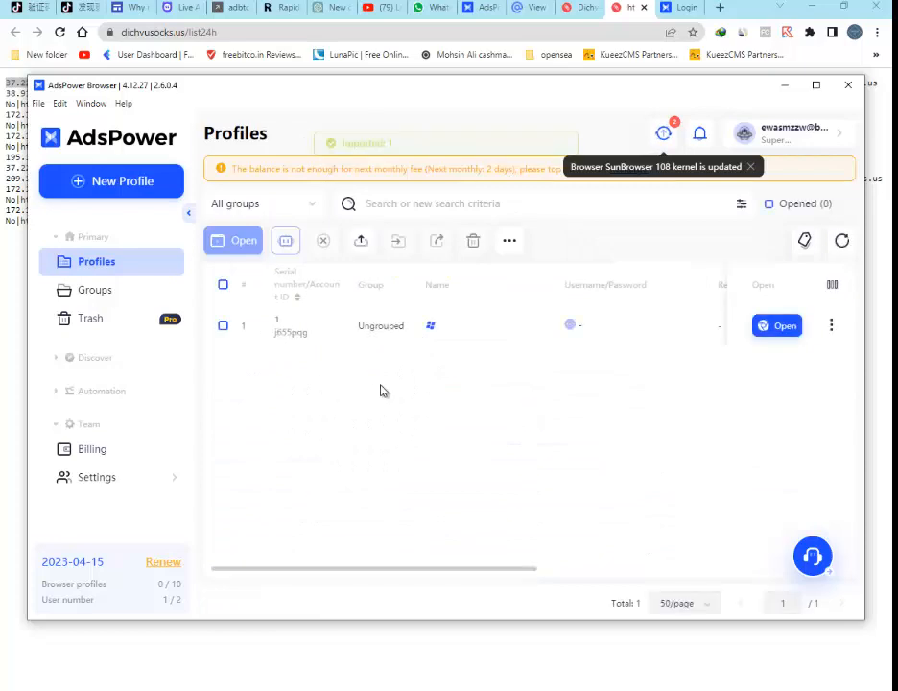
Open the new profile in its own browser window and maximize that window.
{"action": "left_click", "coordinate": [785, 326]}
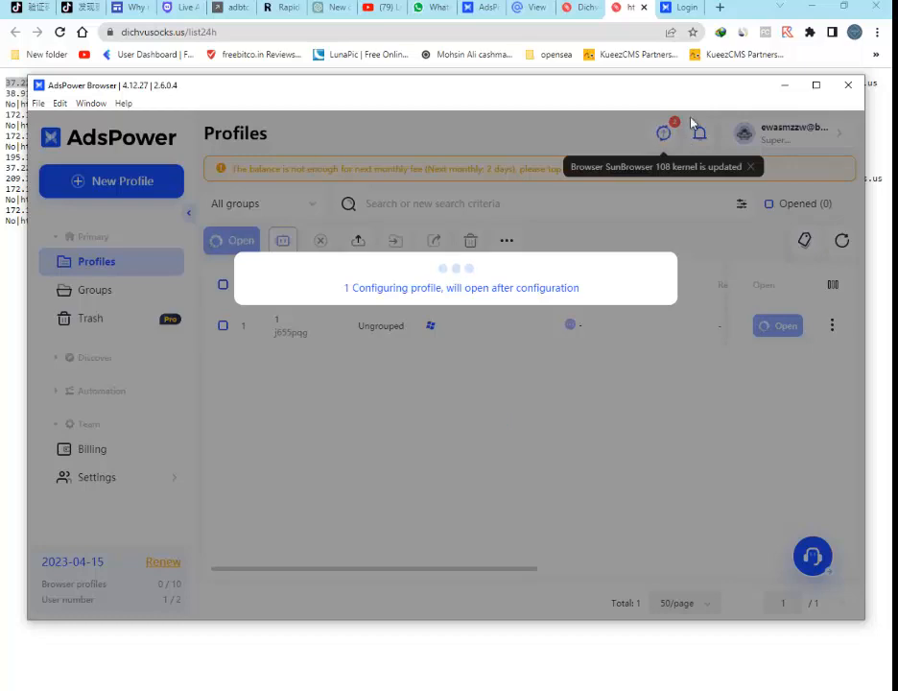
{"action": "left_click", "coordinate": [809, 7]}
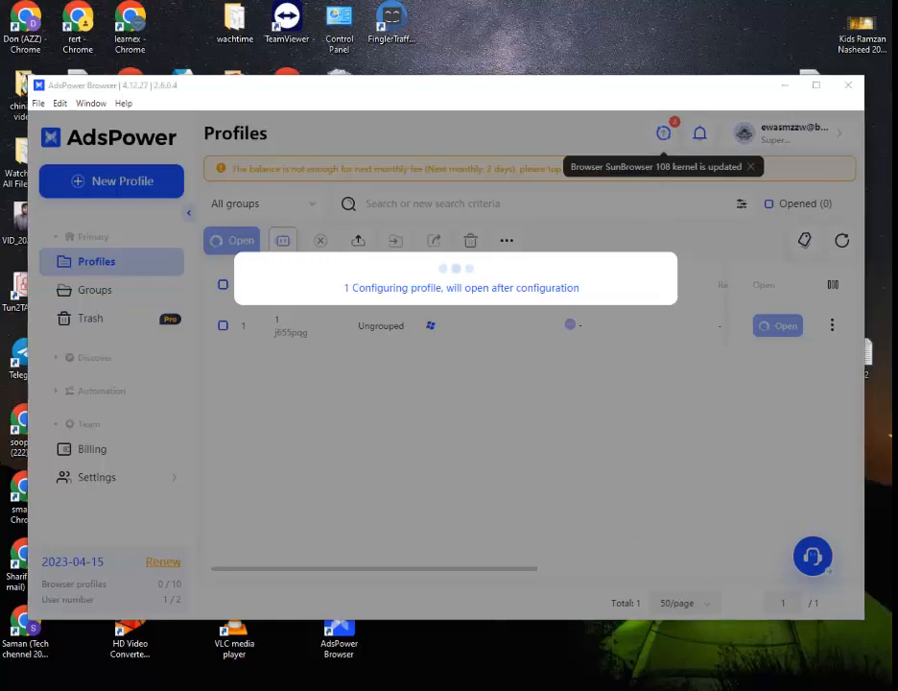
{"action": "key", "text": "super+a"}
{"action": "left_click", "coordinate": [846, 645]}
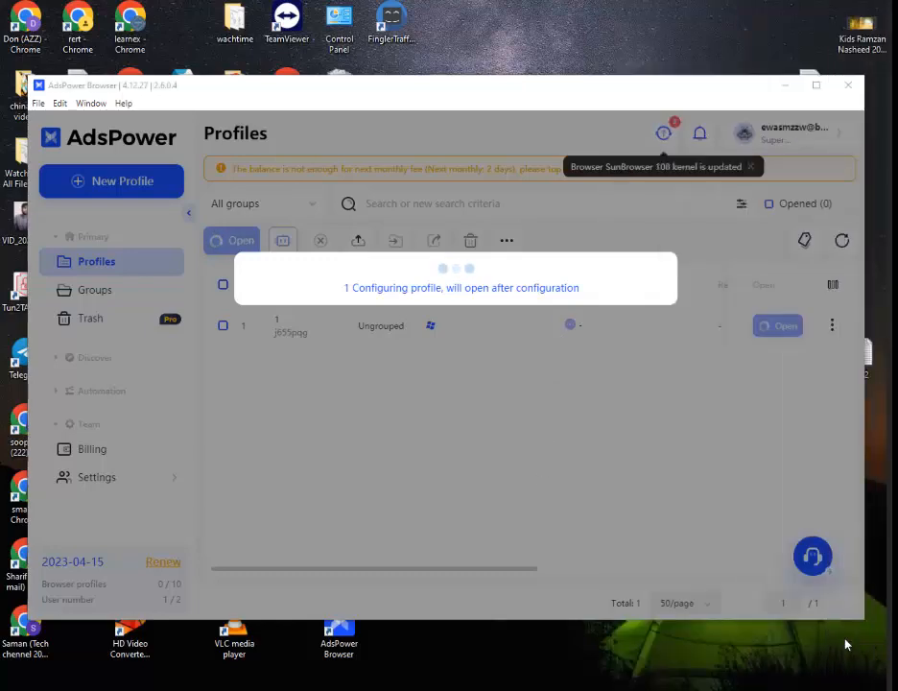
{"action": "left_click", "coordinate": [576, 643]}
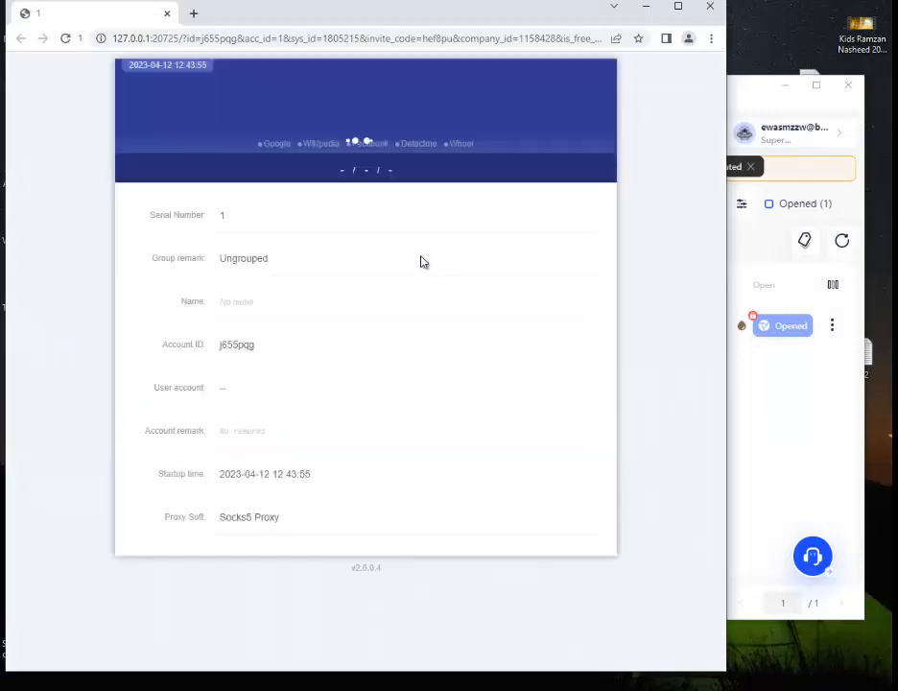
{"action": "left_click", "coordinate": [679, 7]}
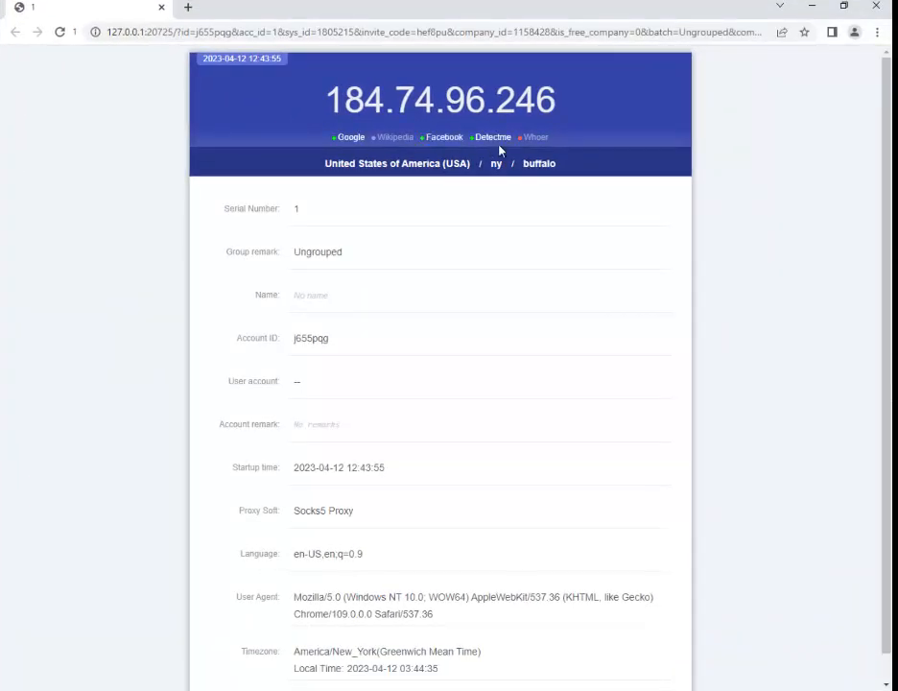
Open Whoer from the profile's start page and examine the reported IP and anonymity details.
{"action": "left_click", "coordinate": [531, 143]}
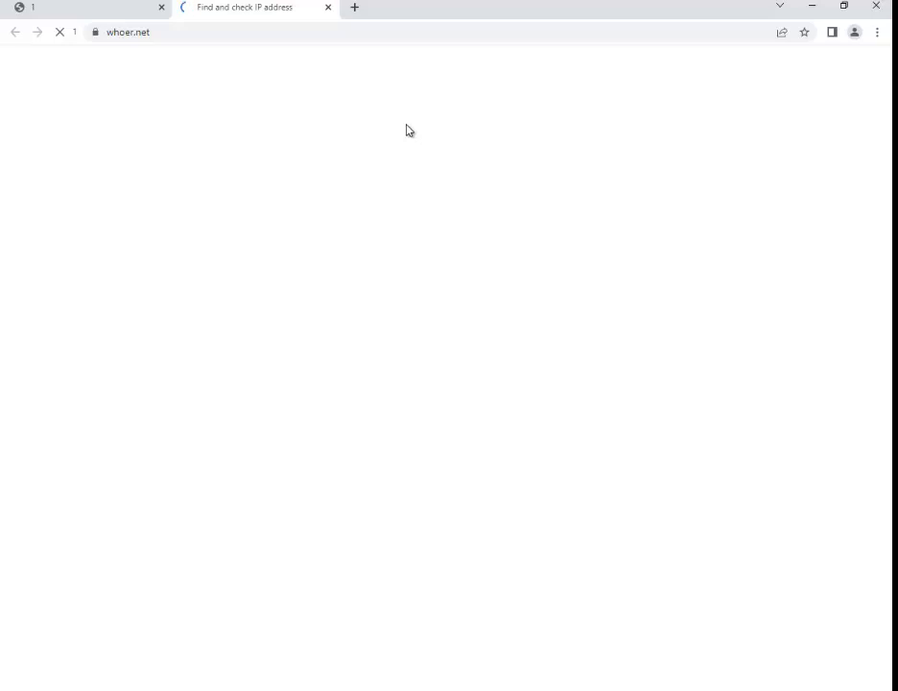
{"action": "left_click", "coordinate": [87, 7]}
{"action": "left_click", "coordinate": [284, 5]}
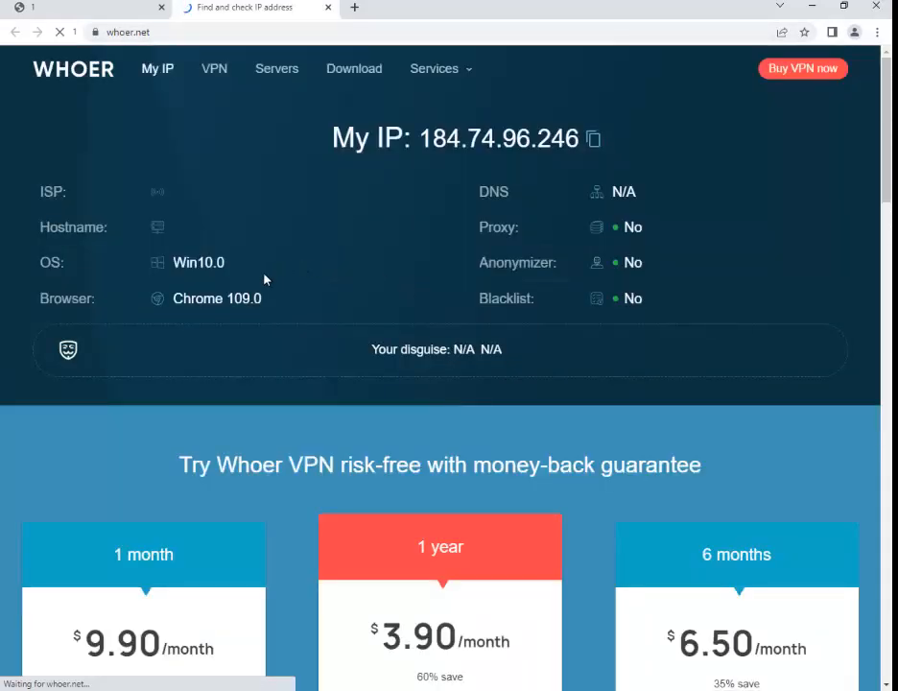
{"action": "left_click_drag", "start_coordinate": [362, 357], "coordinate": [509, 355]}
{"action": "scroll", "coordinate": [576, 374], "scroll_direction": "down", "scroll_amount": 3}
{"action": "scroll", "coordinate": [614, 365], "scroll_direction": "up", "scroll_amount": 3}
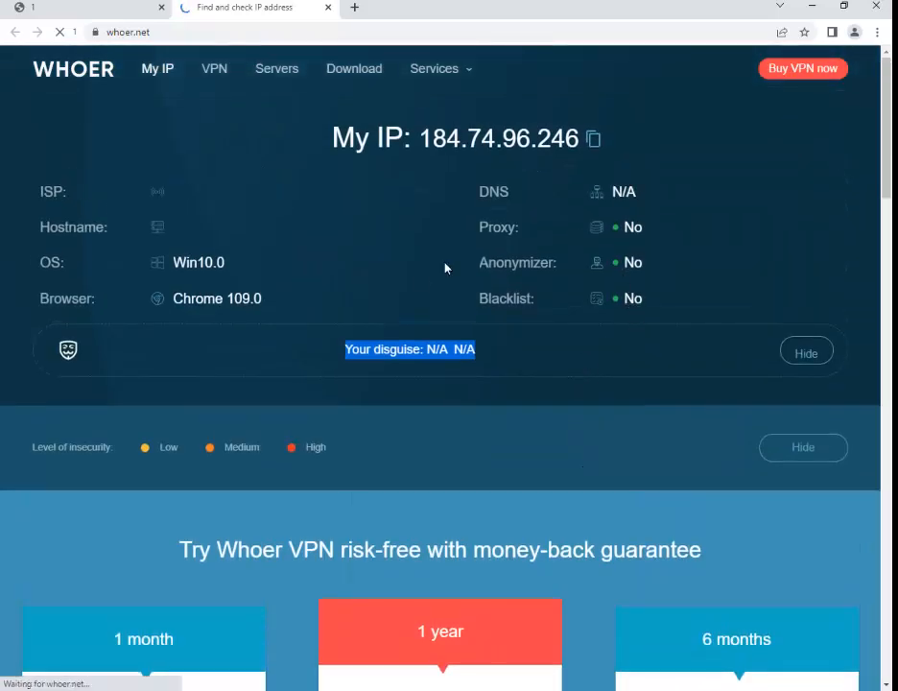
Search Google for youtube in a new tab of the profile browser.
{"action": "left_click", "coordinate": [354, 7]}
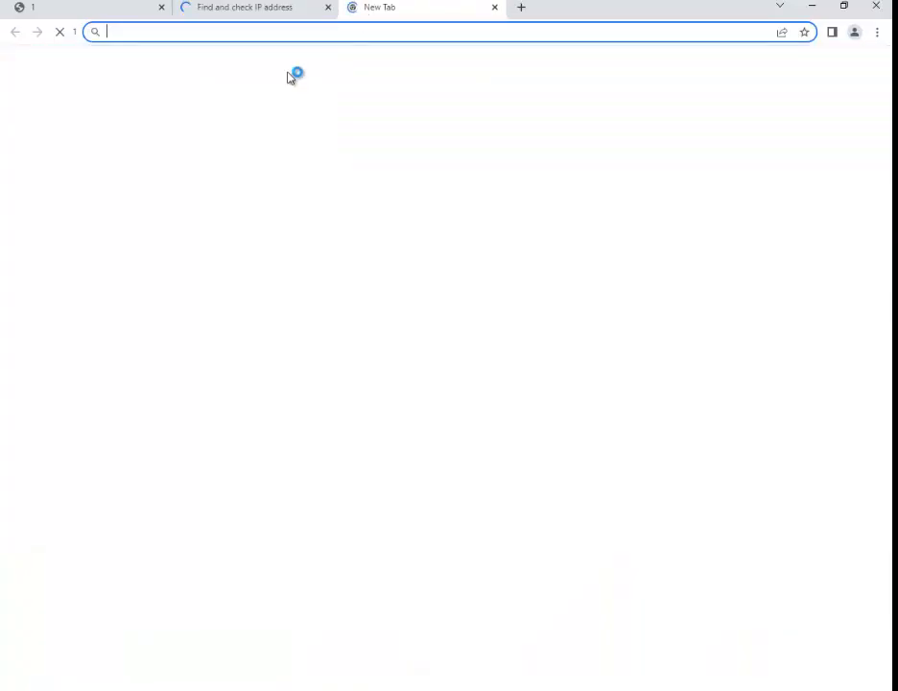
{"action": "type", "text": "y"}
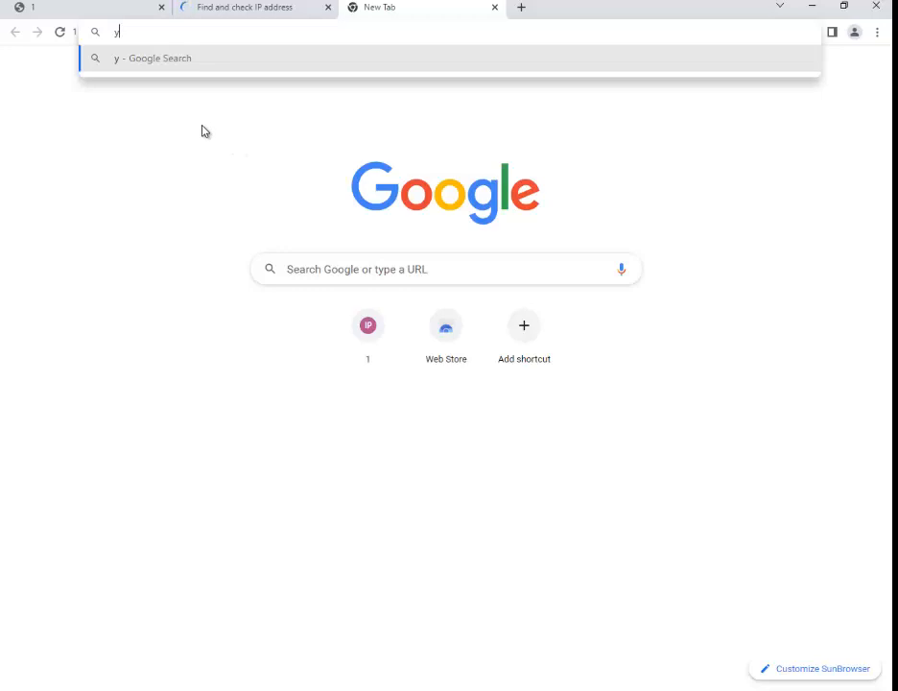
{"action": "type", "text": "t"}
{"action": "double_click", "coordinate": [162, 34]}
{"action": "type", "text": "youtube"}
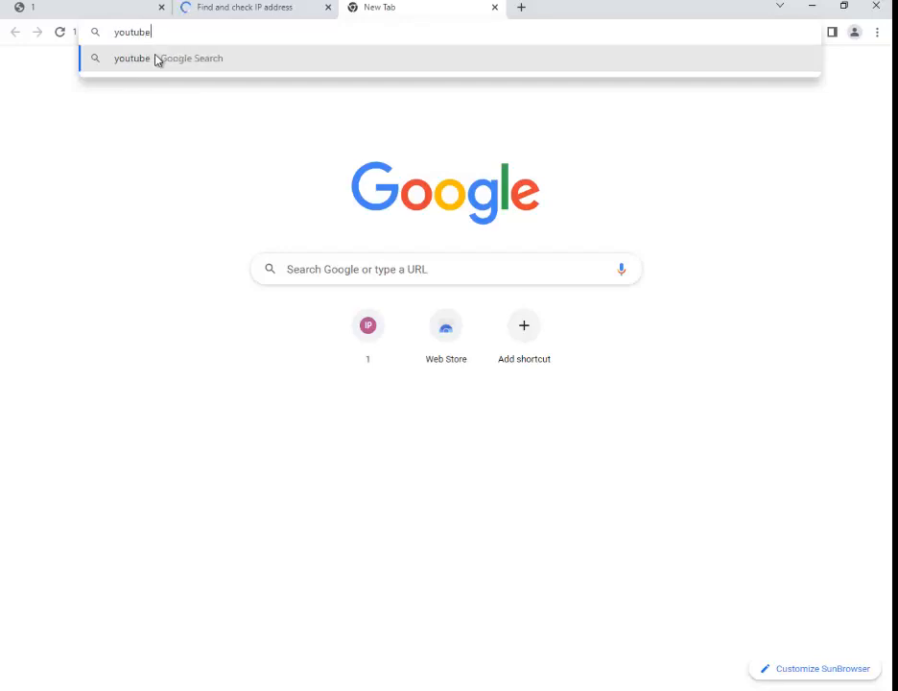
{"action": "left_click", "coordinate": [156, 59]}
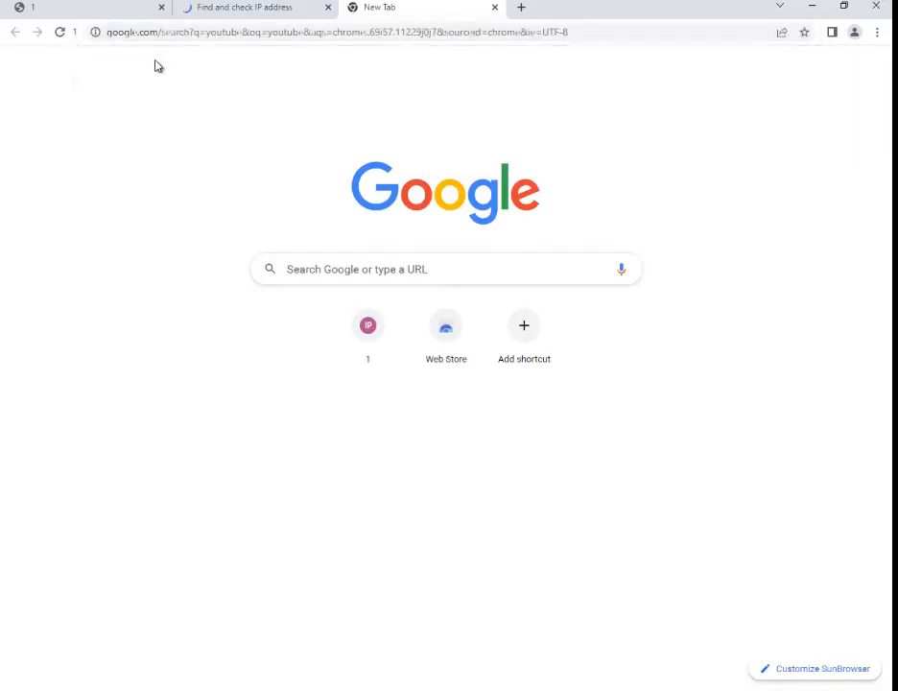
Switch between the Whoer tab and the search tab to review both pages.
{"action": "left_click", "coordinate": [227, 6]}
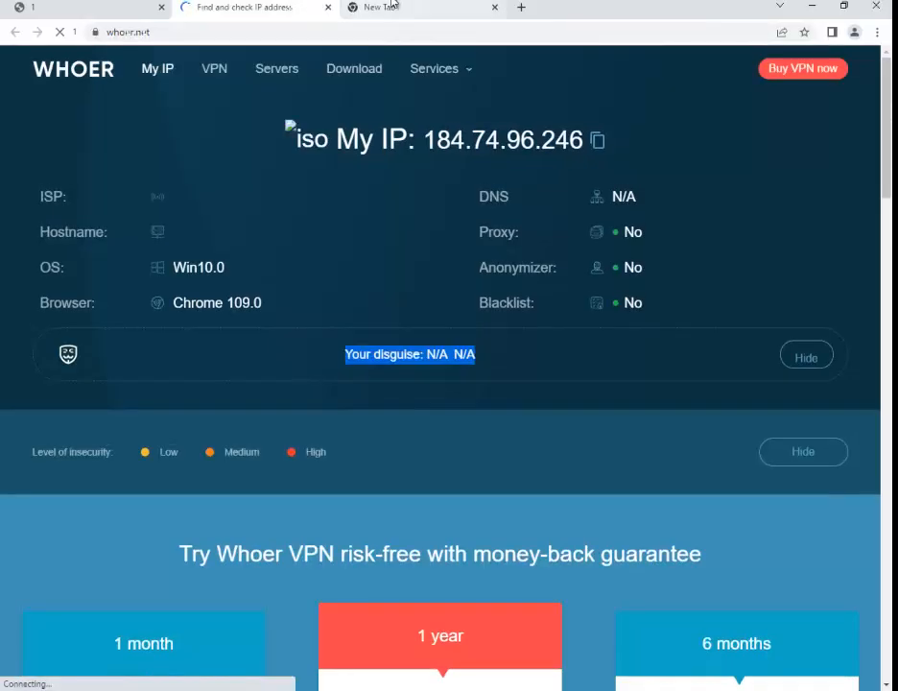
{"action": "left_click", "coordinate": [388, 7]}
{"action": "left_click", "coordinate": [266, 8]}
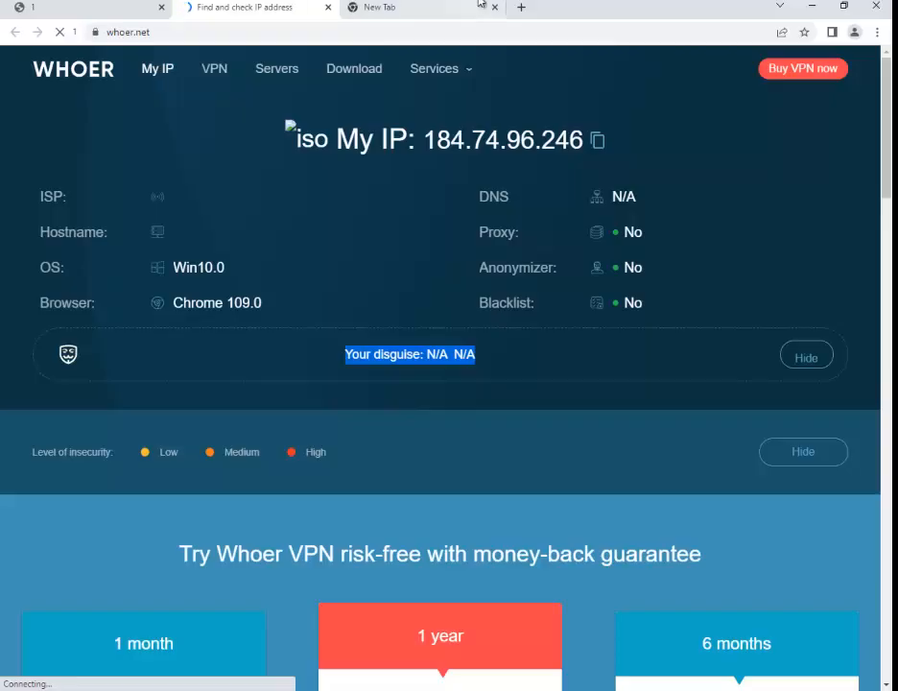
{"action": "left_click", "coordinate": [479, 5]}
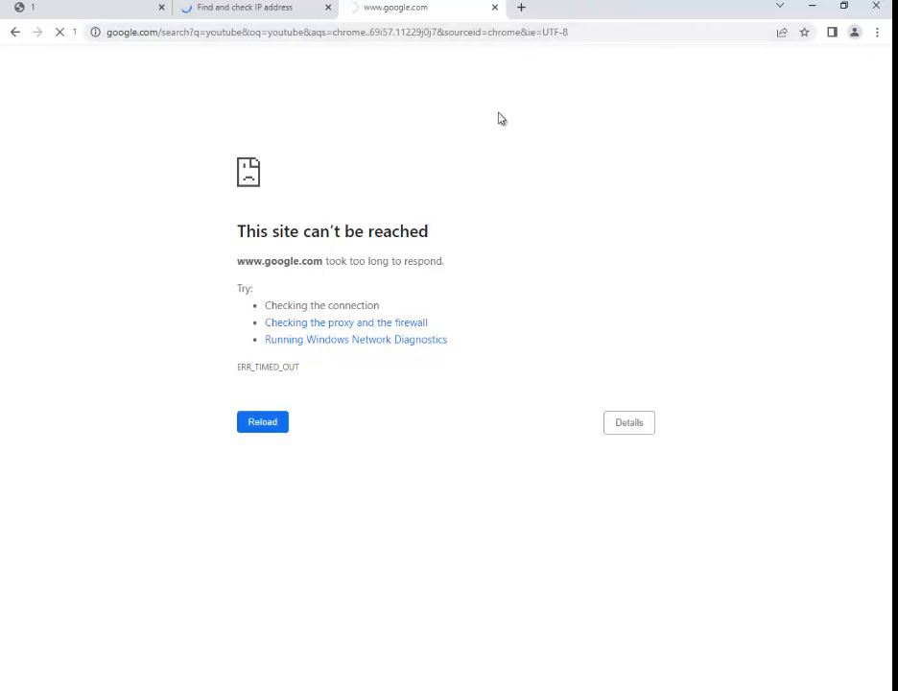
{"action": "left_click", "coordinate": [288, 3]}
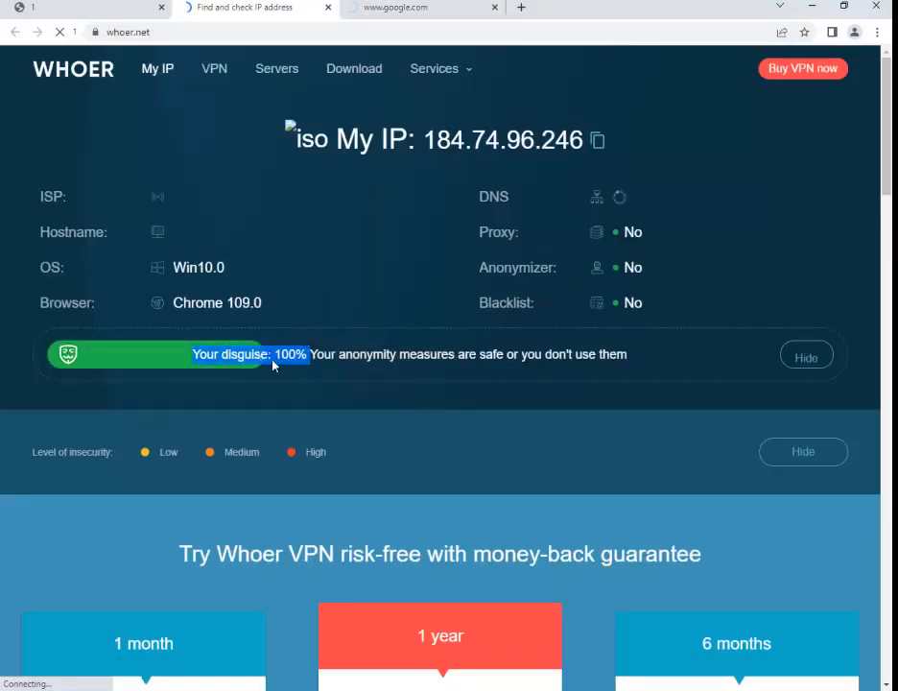
Open YouTube from the Google search results, then switch between the Whoer and YouTube tabs.
{"action": "left_click", "coordinate": [419, 6]}
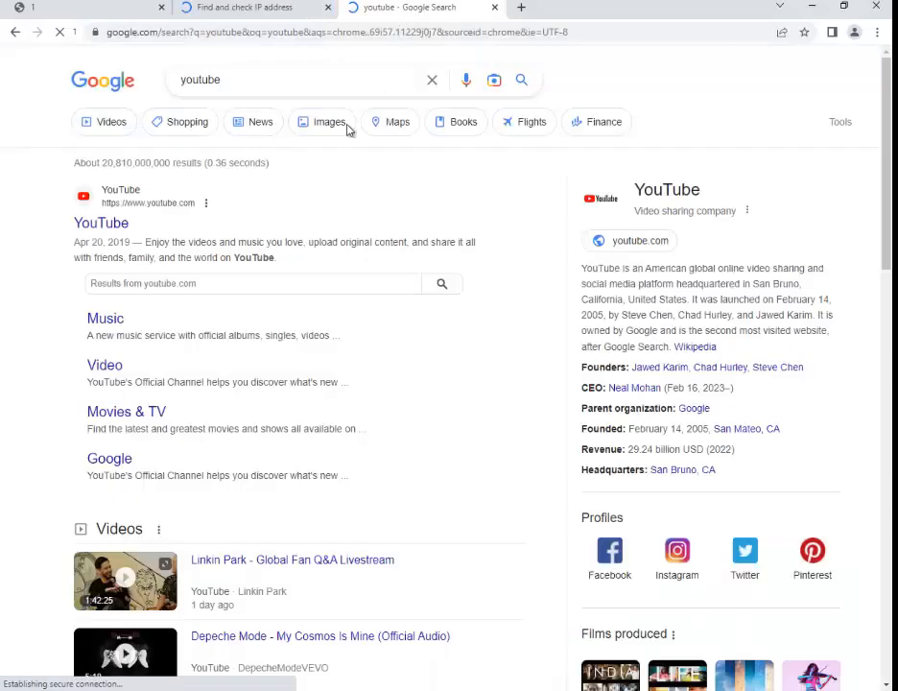
{"action": "left_click", "coordinate": [109, 231]}
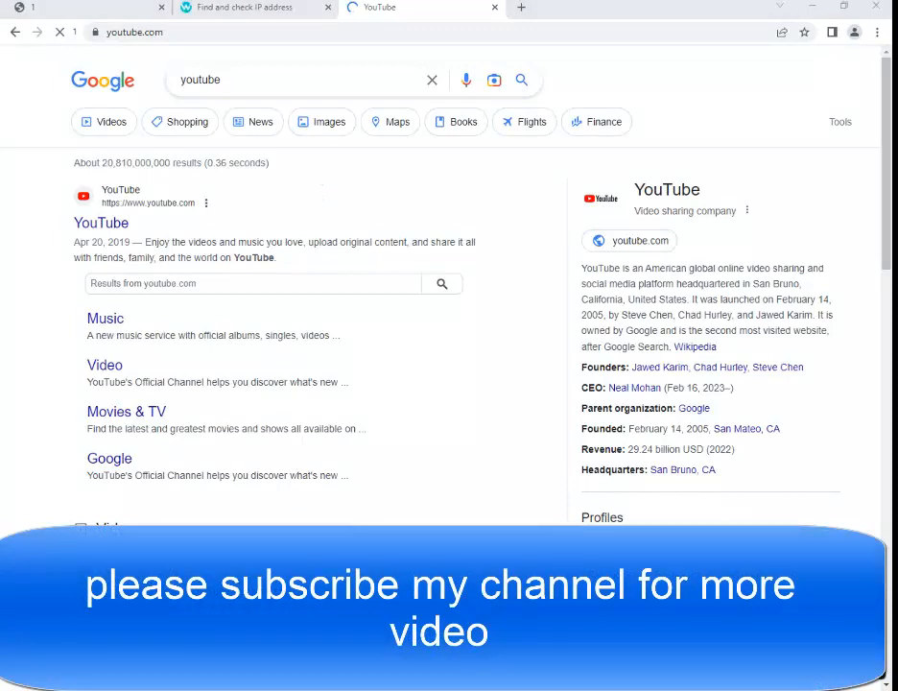
{"action": "left_click", "coordinate": [311, 7]}
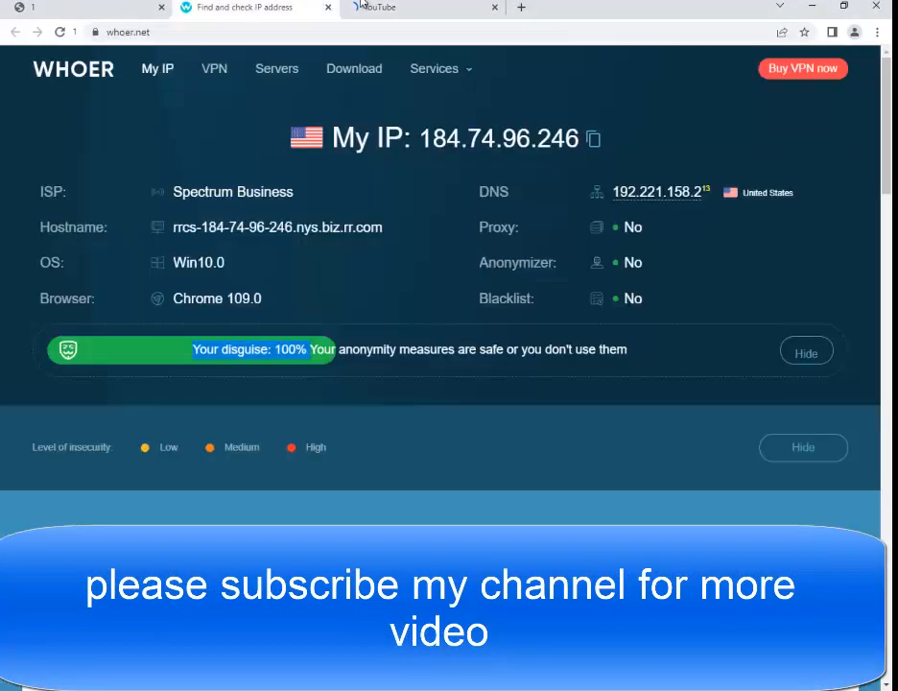
{"action": "left_click", "coordinate": [370, 7]}
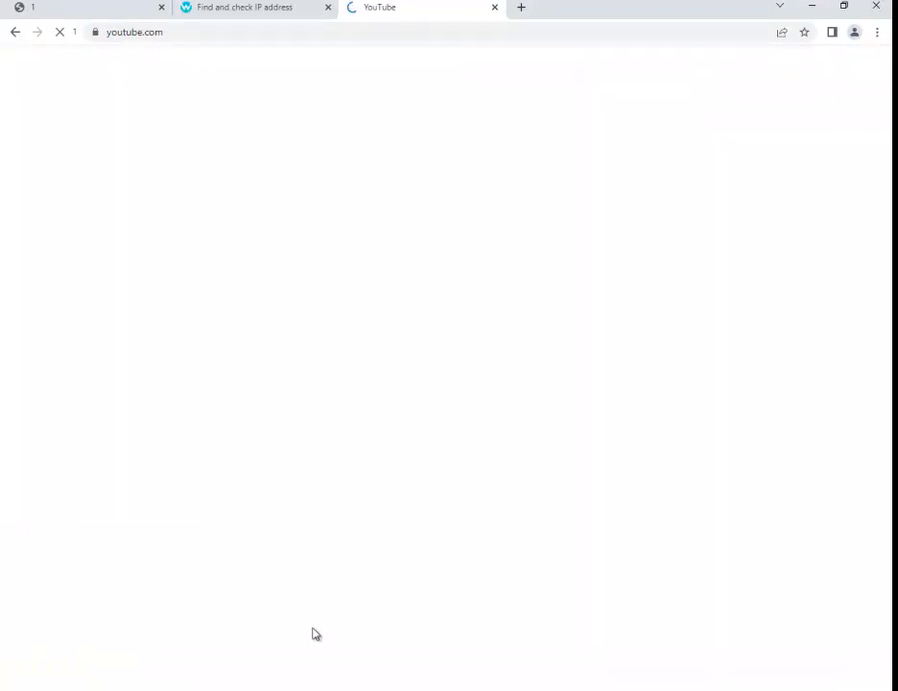
Switch back to the AdsPower client window showing the profiles list.
{"action": "left_click", "coordinate": [461, 690]}
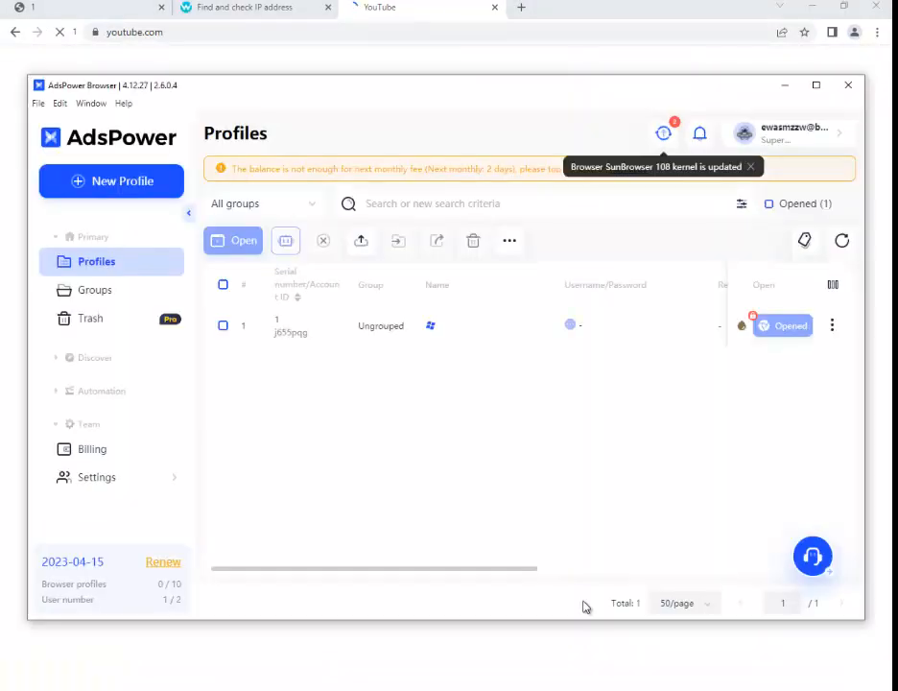
{"action": "left_click", "coordinate": [384, 690]}
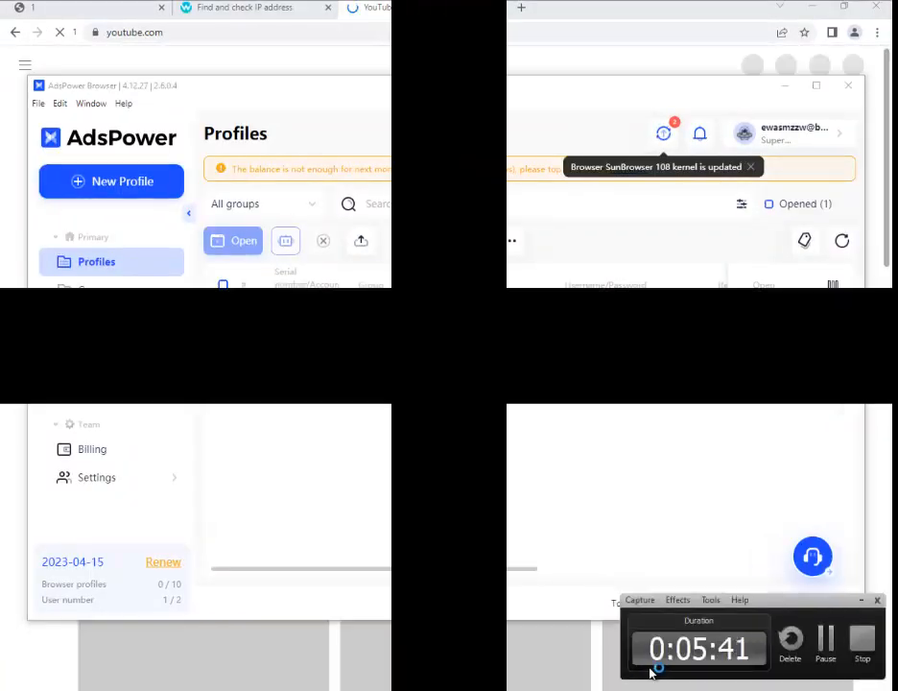